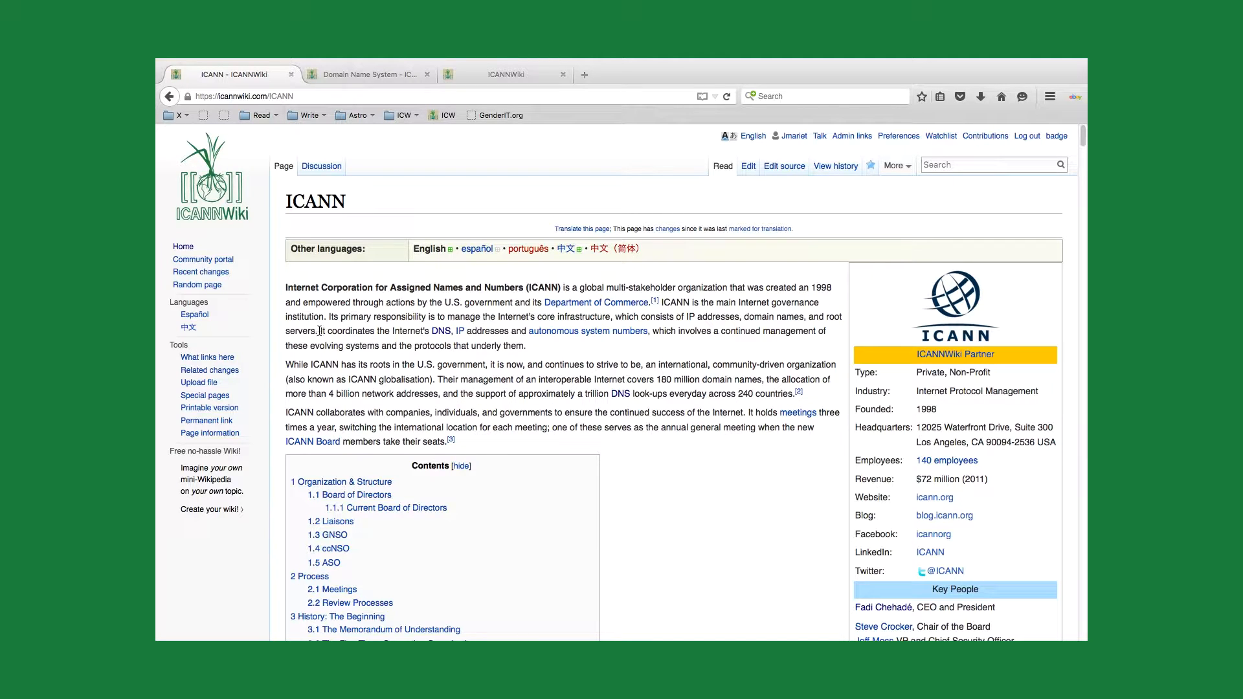
# Step: Open the DNS link from the ICANN article's introduction in a new tab and look through the Domain Name System article
pyautogui.moveTo(321, 328); pyautogui.dragTo(427, 331)
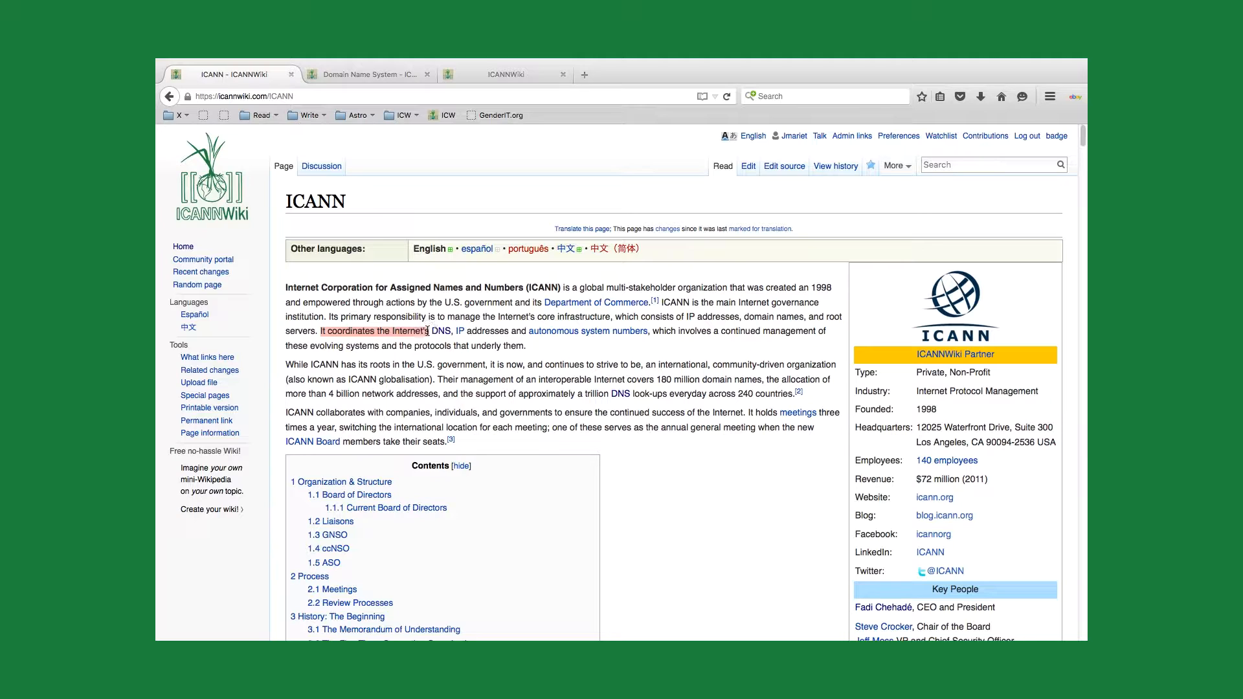
pyautogui.click(432, 345)
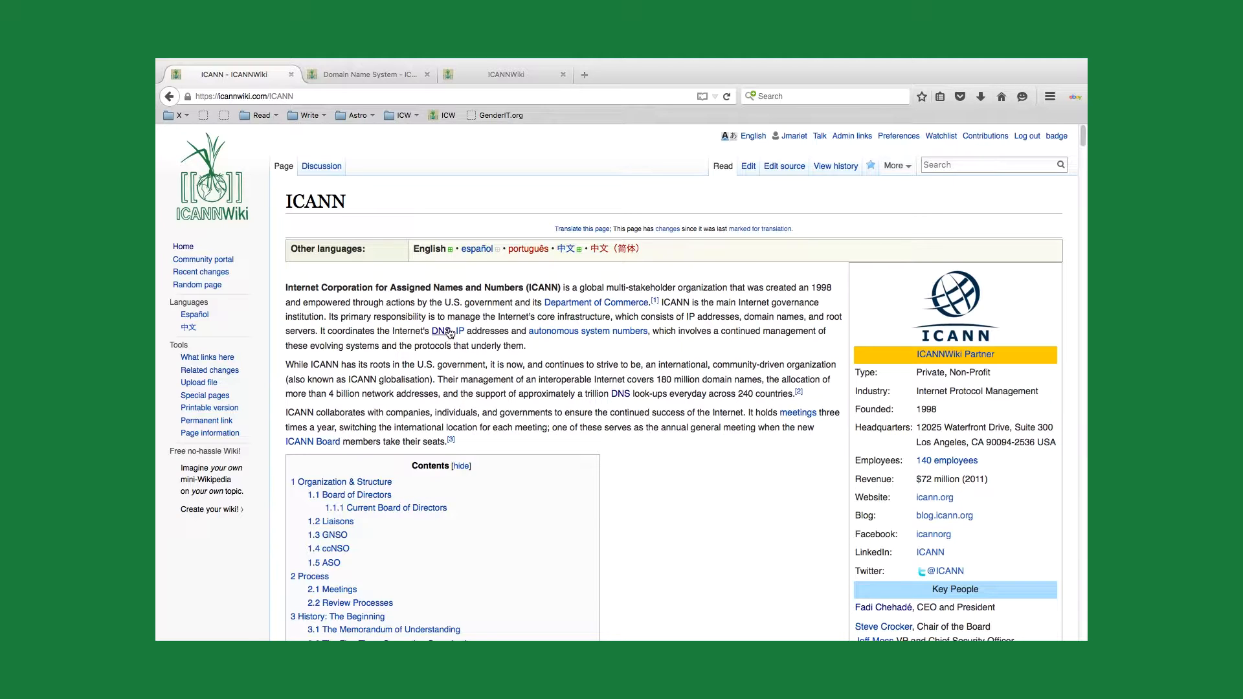
pyautogui.keyDown('super'); pyautogui.click(447, 332); pyautogui.keyUp('super')
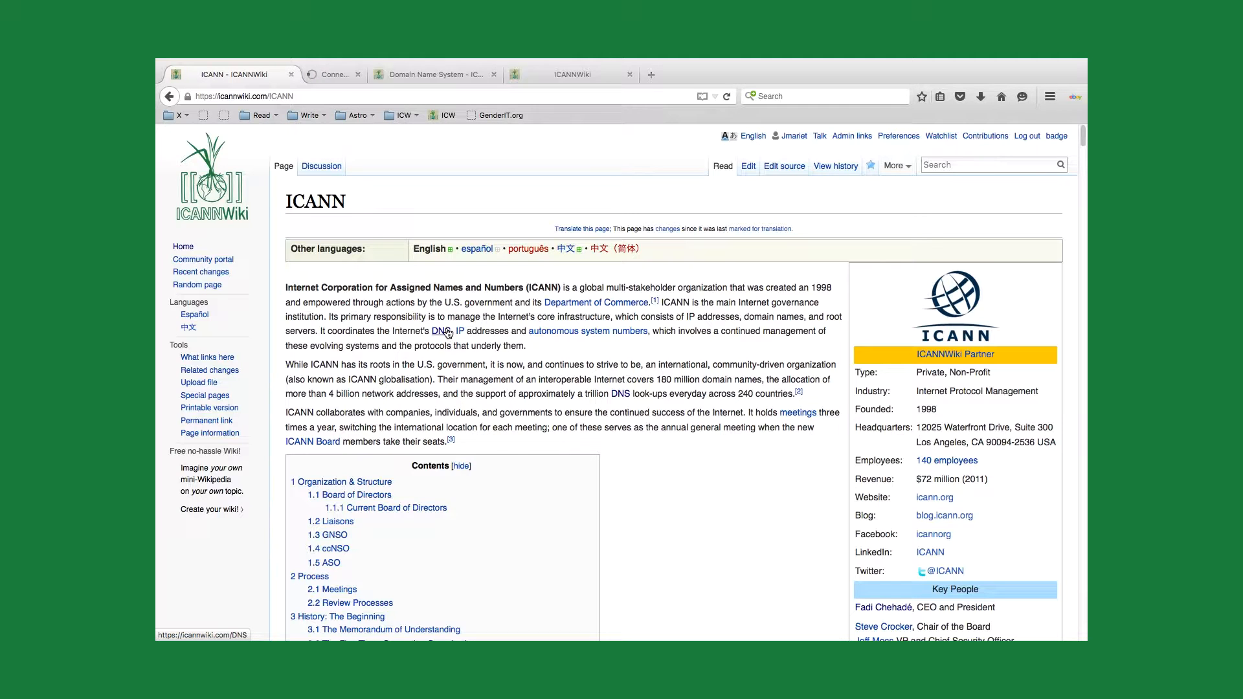
pyautogui.click(374, 70)
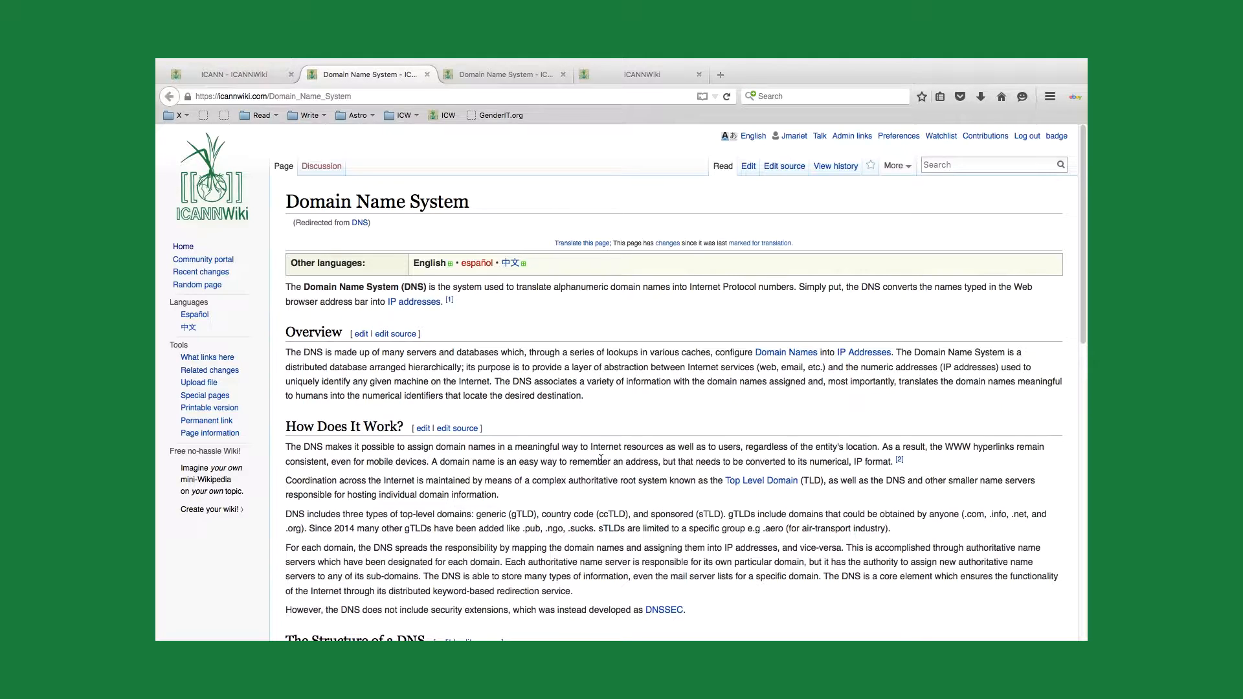
pyautogui.scroll(-5, 600, 459)
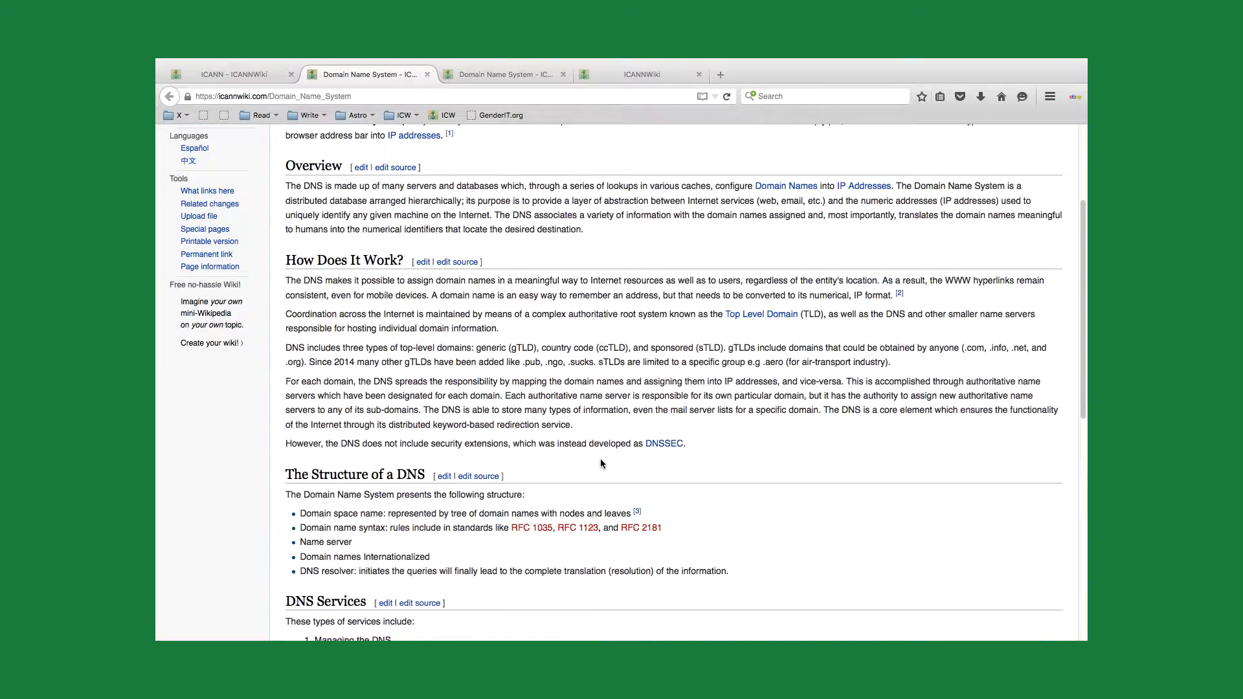
pyautogui.scroll(5, 600, 459)
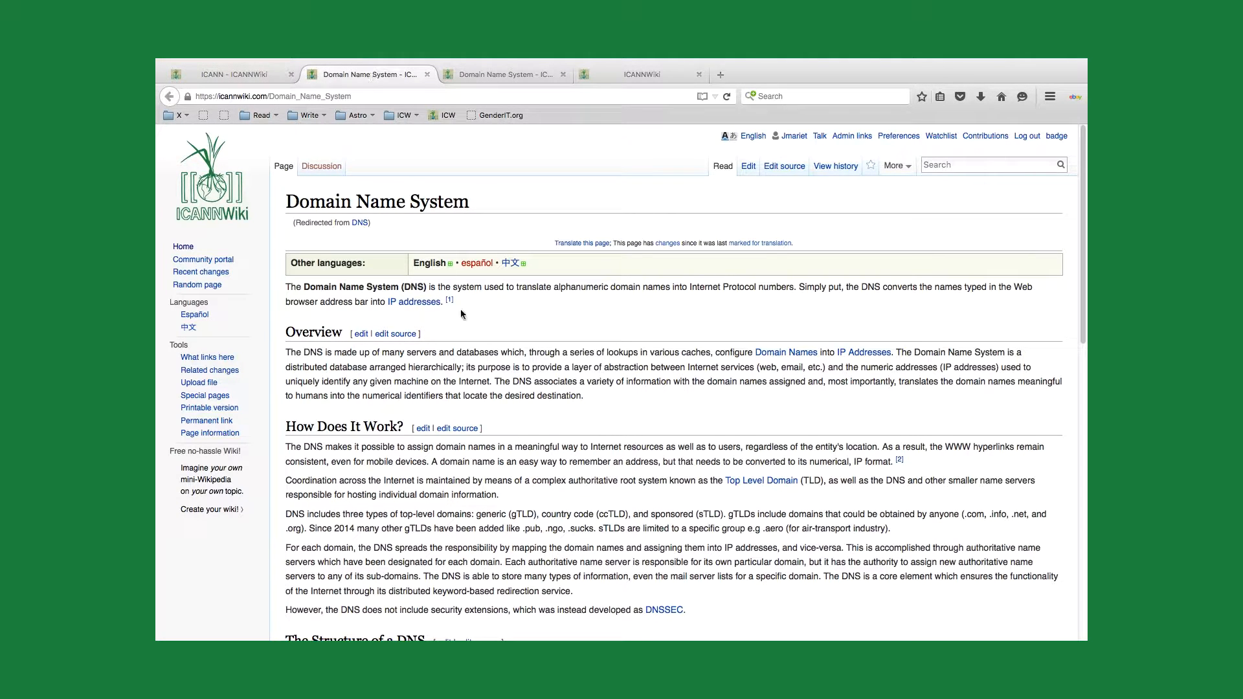
pyautogui.scroll(-1, 488, 364)
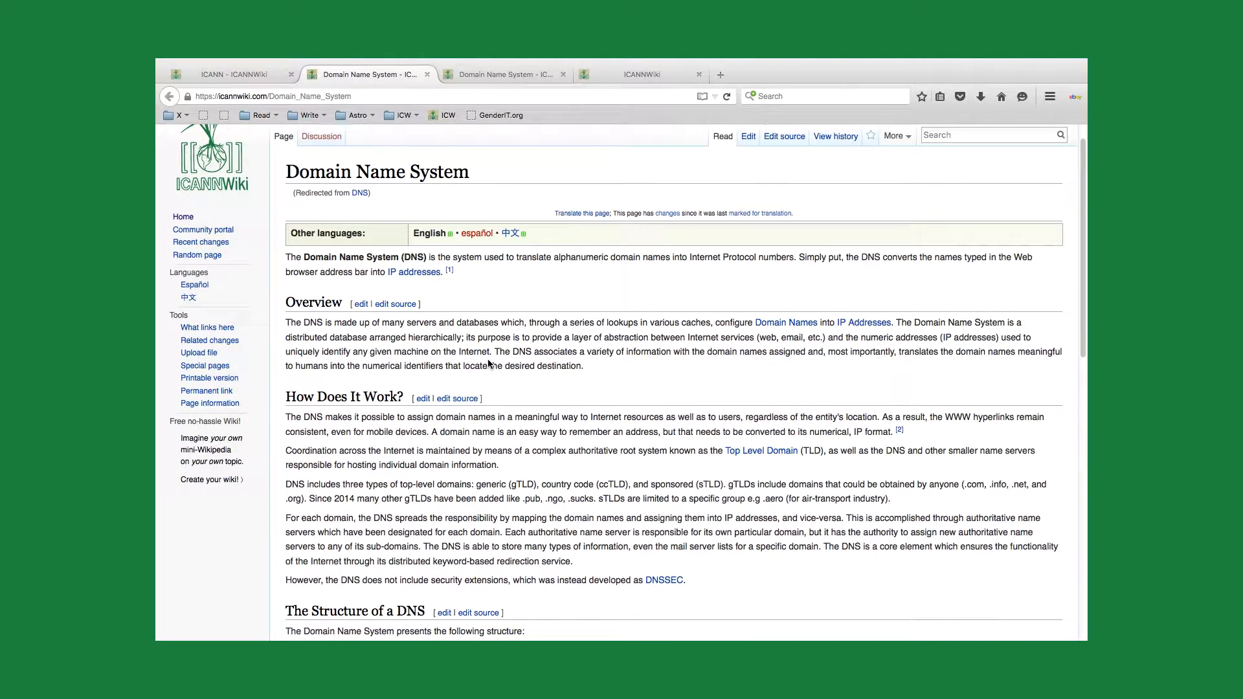
pyautogui.scroll(1, 489, 363)
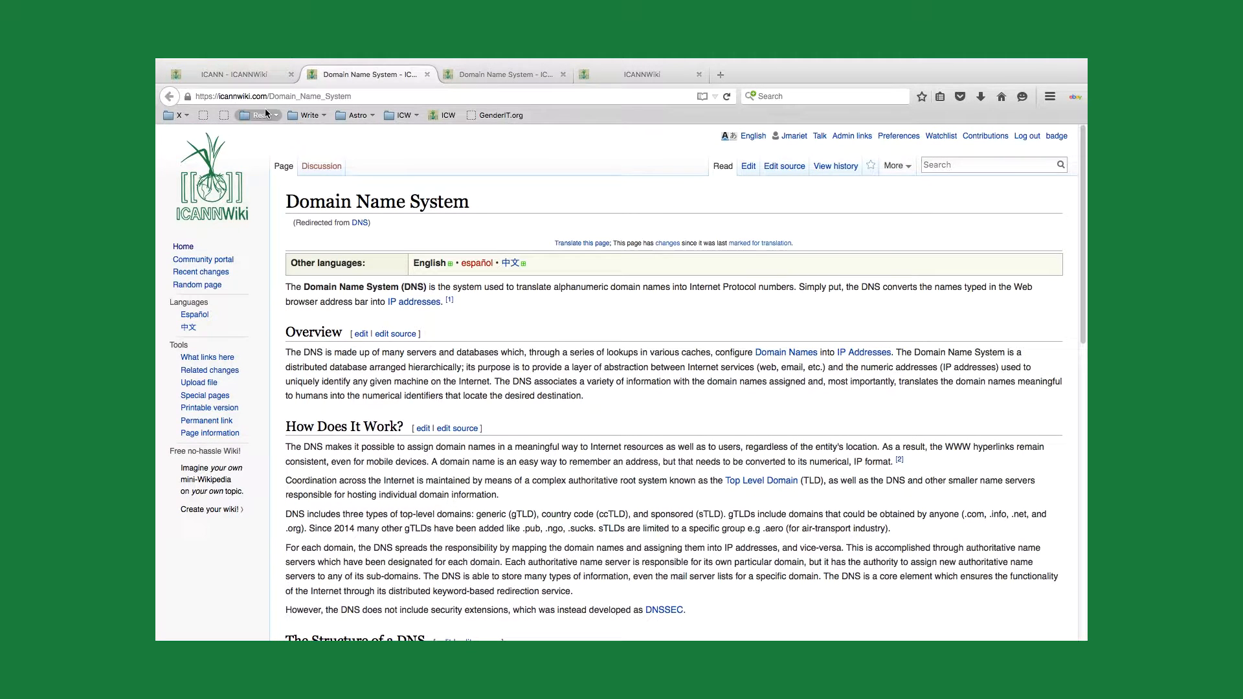
# Step: Return to the ICANN article, open its source, and find the [[DNS]] link markup in the first introductory paragraph
pyautogui.click(234, 77)
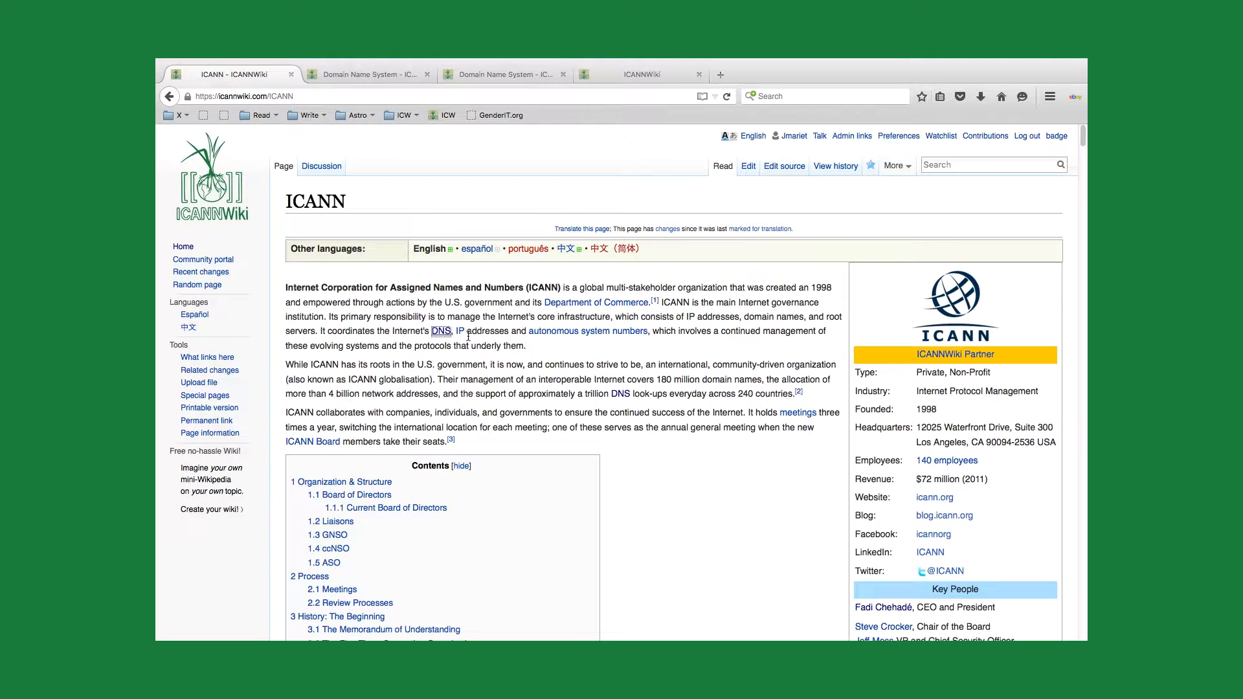
pyautogui.click(796, 169)
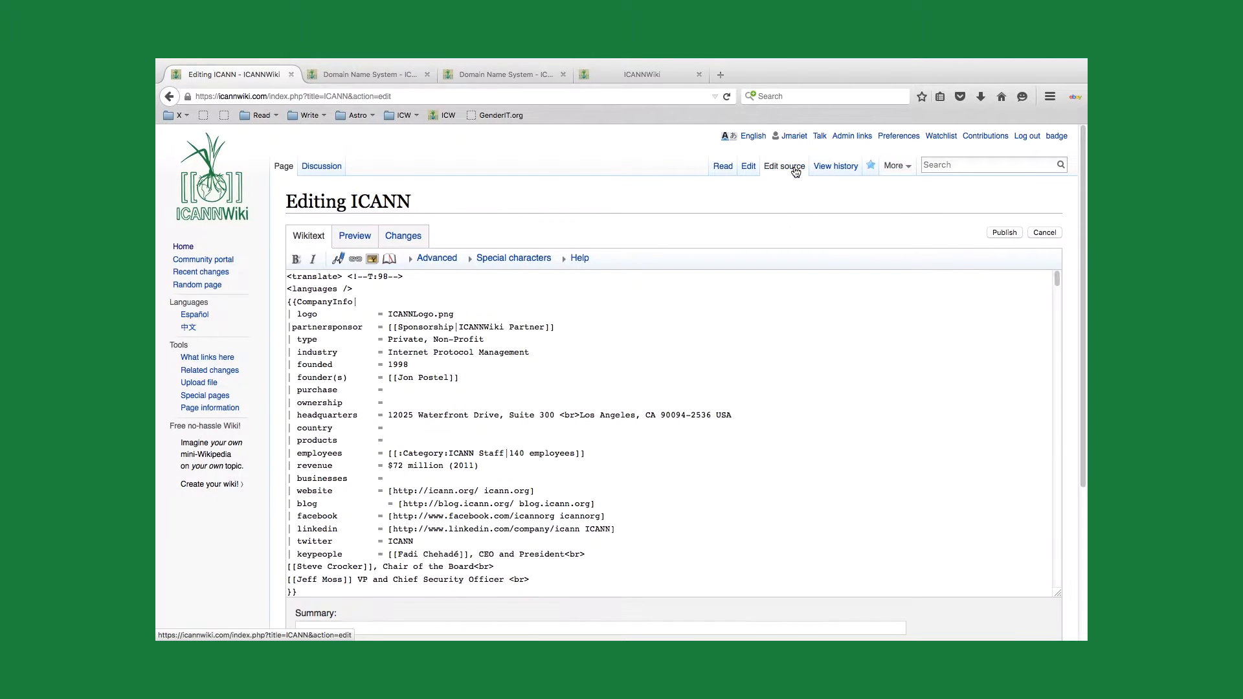
pyautogui.scroll(-6, 570, 488)
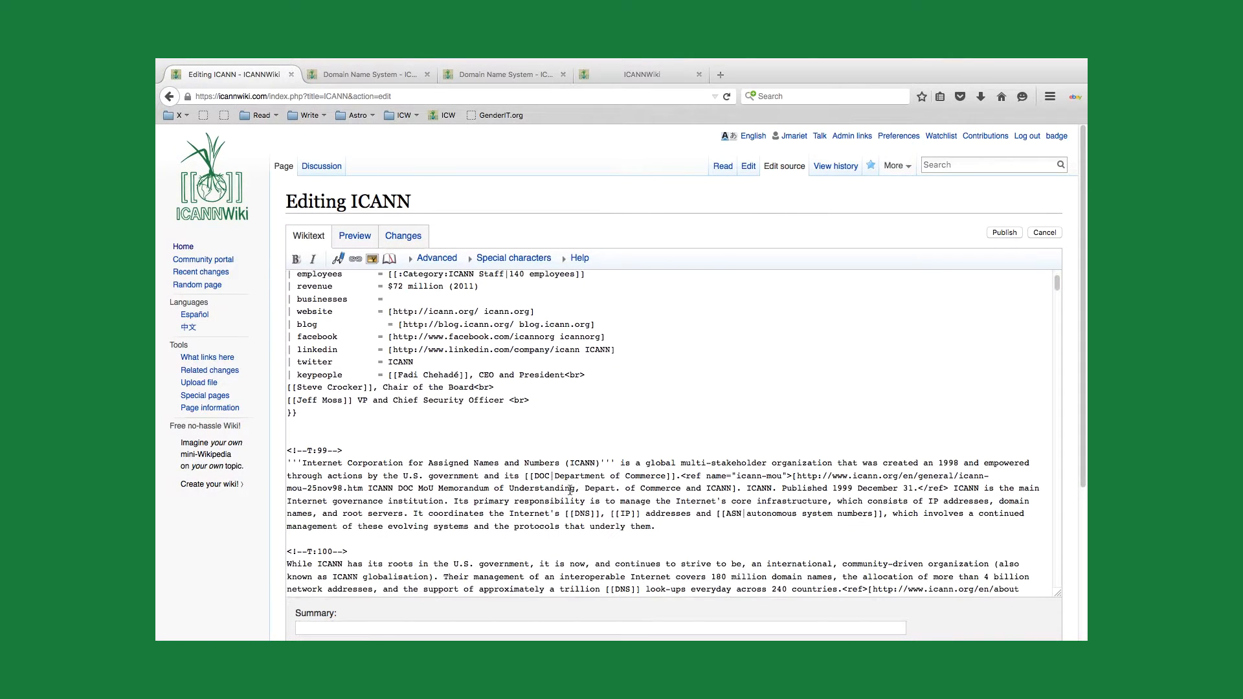
pyautogui.scroll(-2, 569, 490)
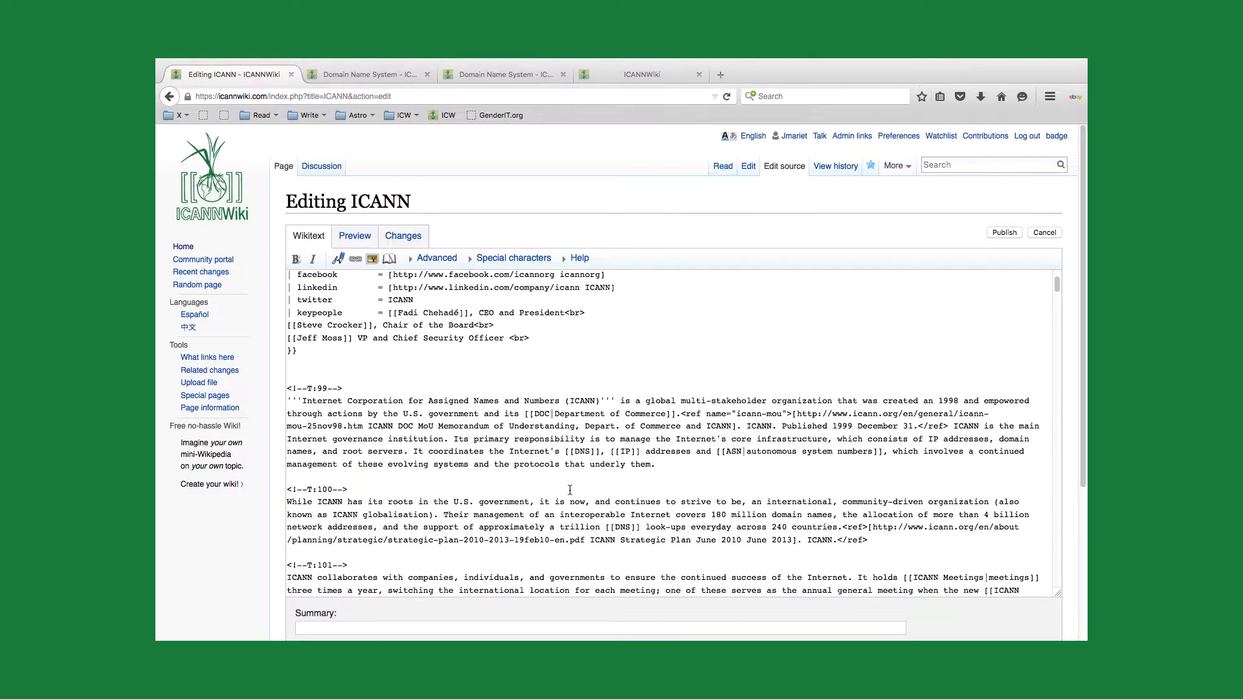
# Step: Insert two line breaks after the first introductory paragraph in the ICANN article's source
pyautogui.click(575, 451)
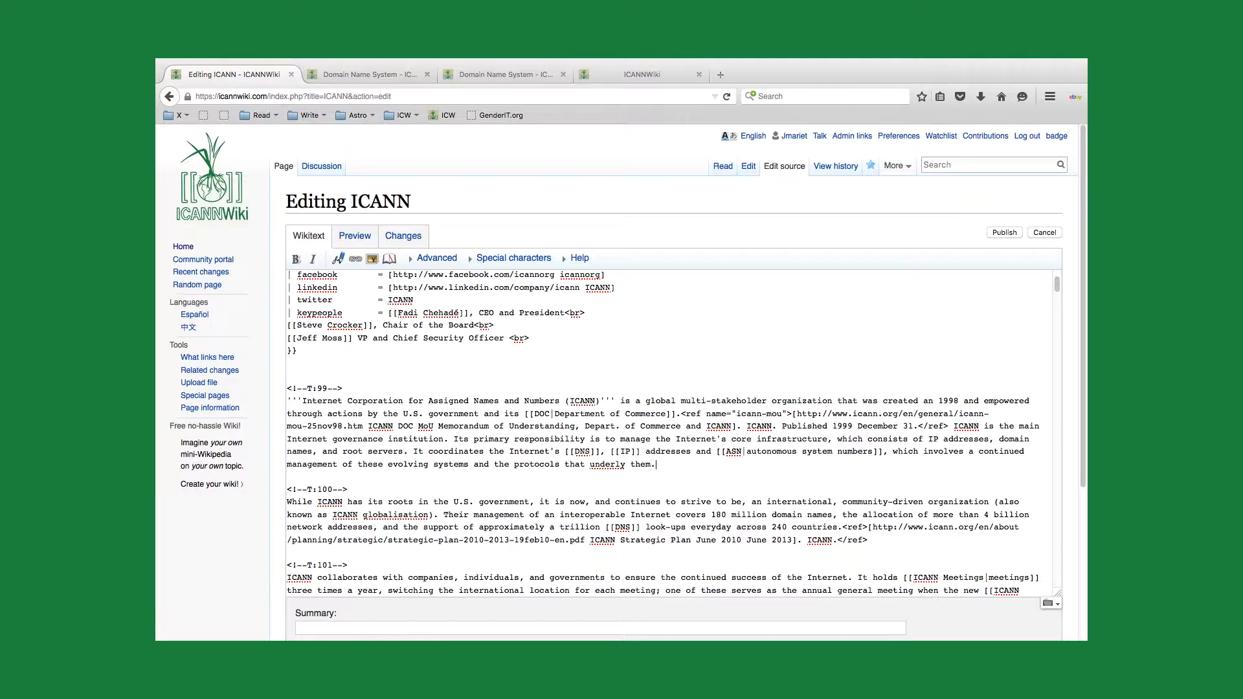
pyautogui.press('Return')
pyautogui.press('Return')
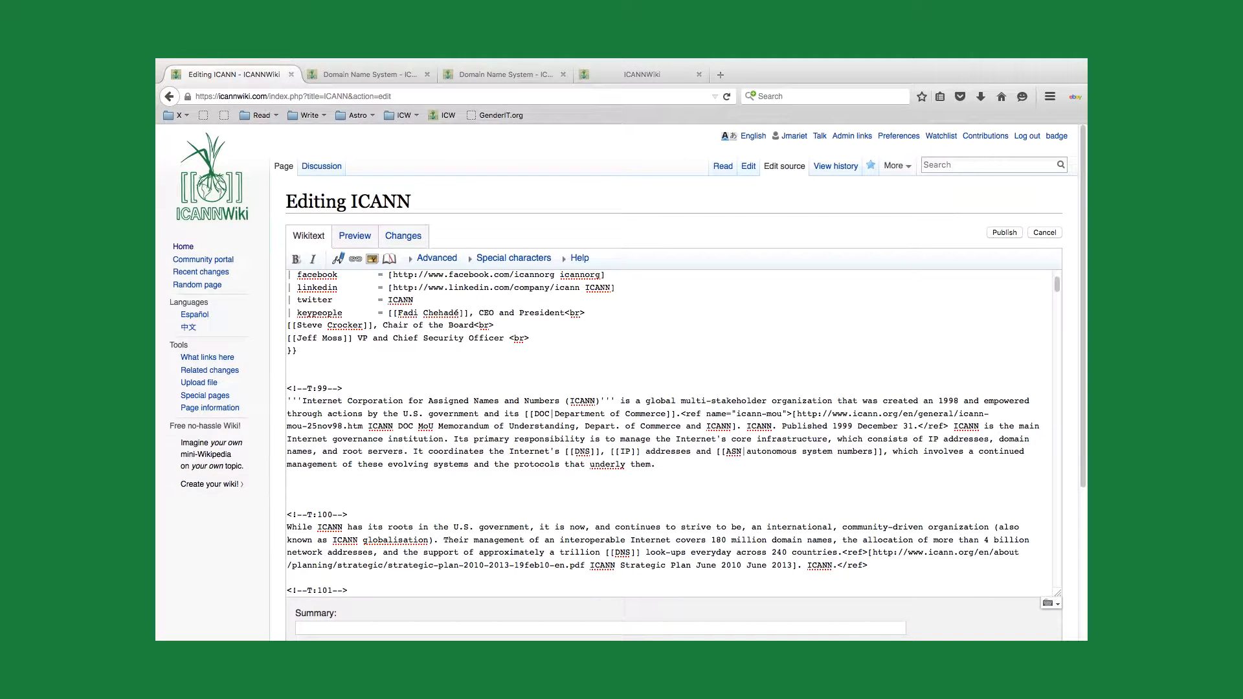
# Step: Look up "encryption" in the wiki's search suggestions and clear the search term
pyautogui.click(940, 166)
pyautogui.write('encryption')
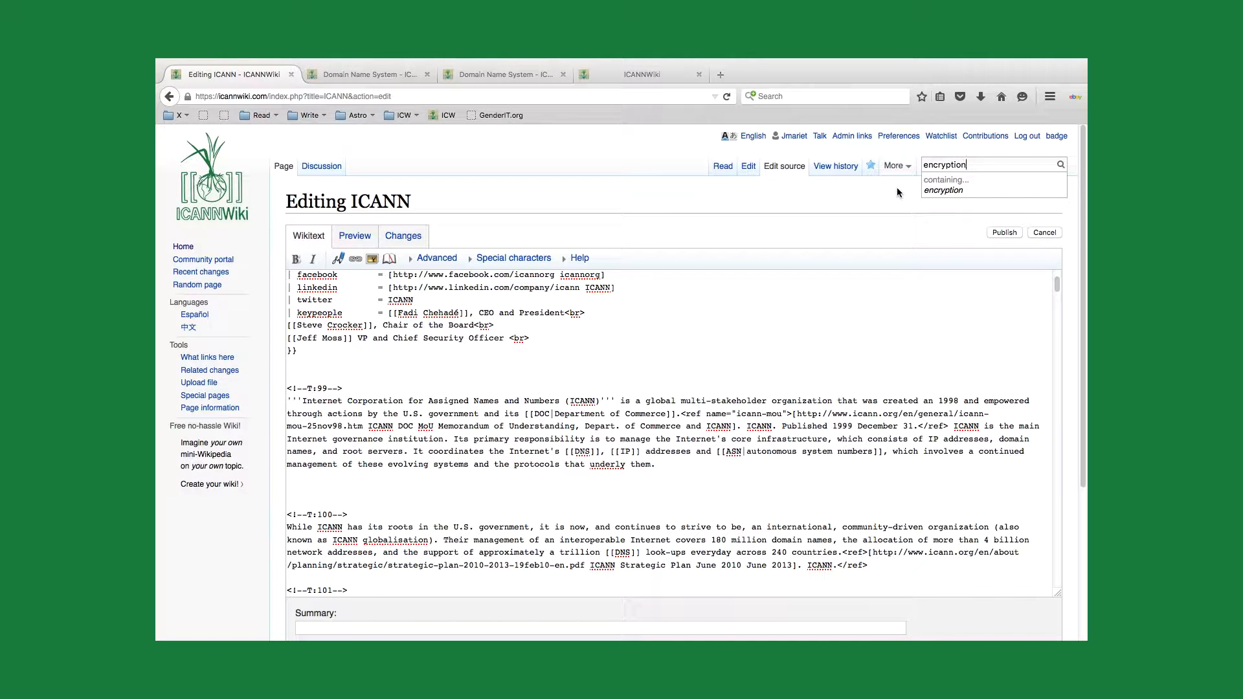
pyautogui.doubleClick(976, 165)
pyautogui.press('BackSpace')
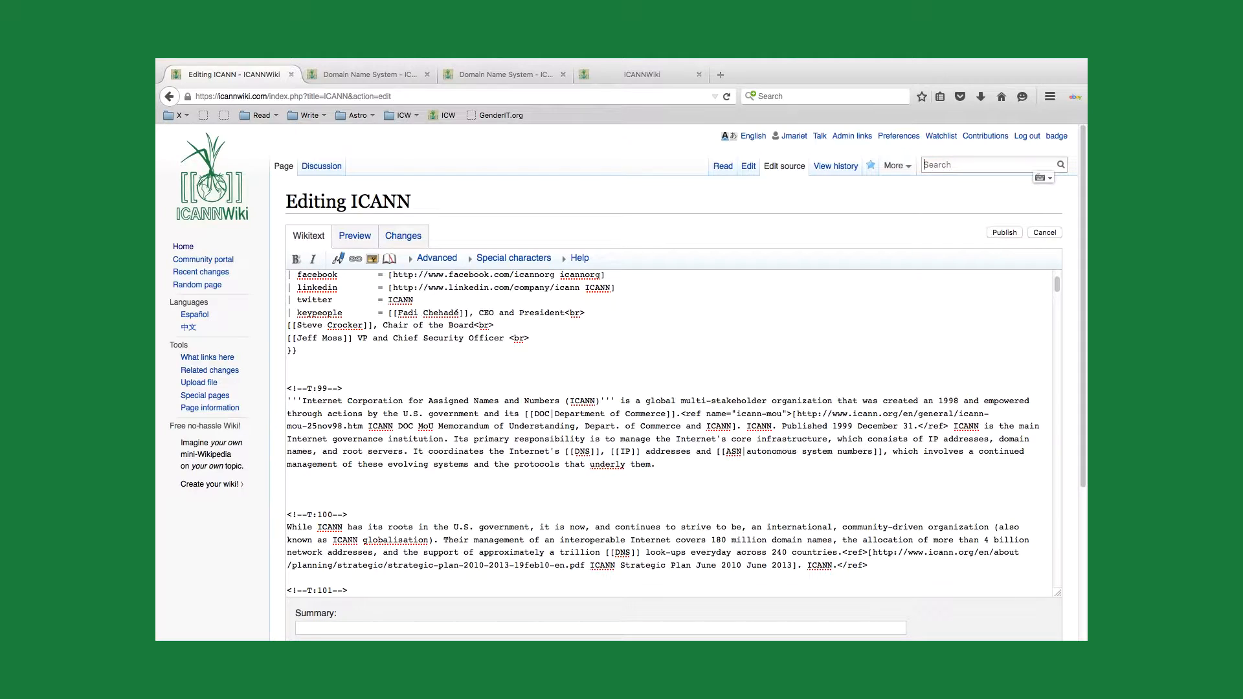
# Step: Remove the two extra blank lines after the first introductory paragraph
pyautogui.click(290, 486)
pyautogui.press('Down')
pyautogui.press('Down')
pyautogui.press('BackSpace')
pyautogui.press('BackSpace')
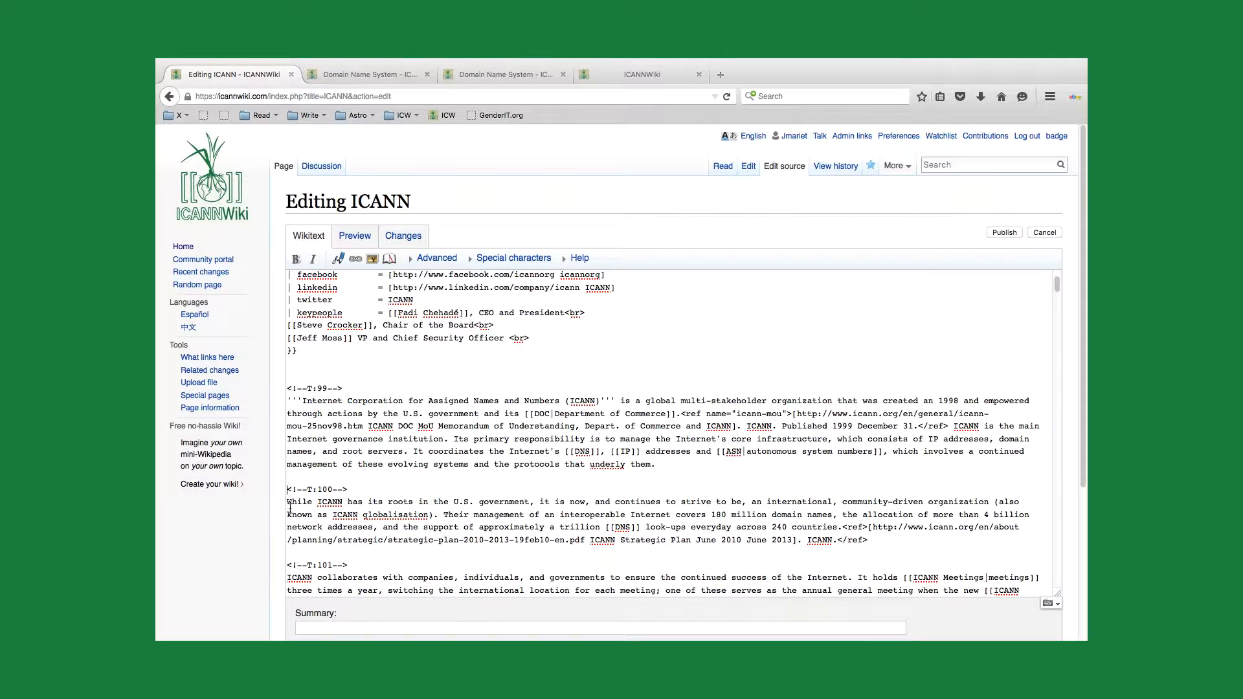
# Step: Add "ICANN is not concerned with [[encryption]]." as a new paragraph above the Organization & Structure heading and preview the page
pyautogui.scroll(-4, 379, 524)
pyautogui.click(916, 444)
pyautogui.press('Return')
pyautogui.press('Return')
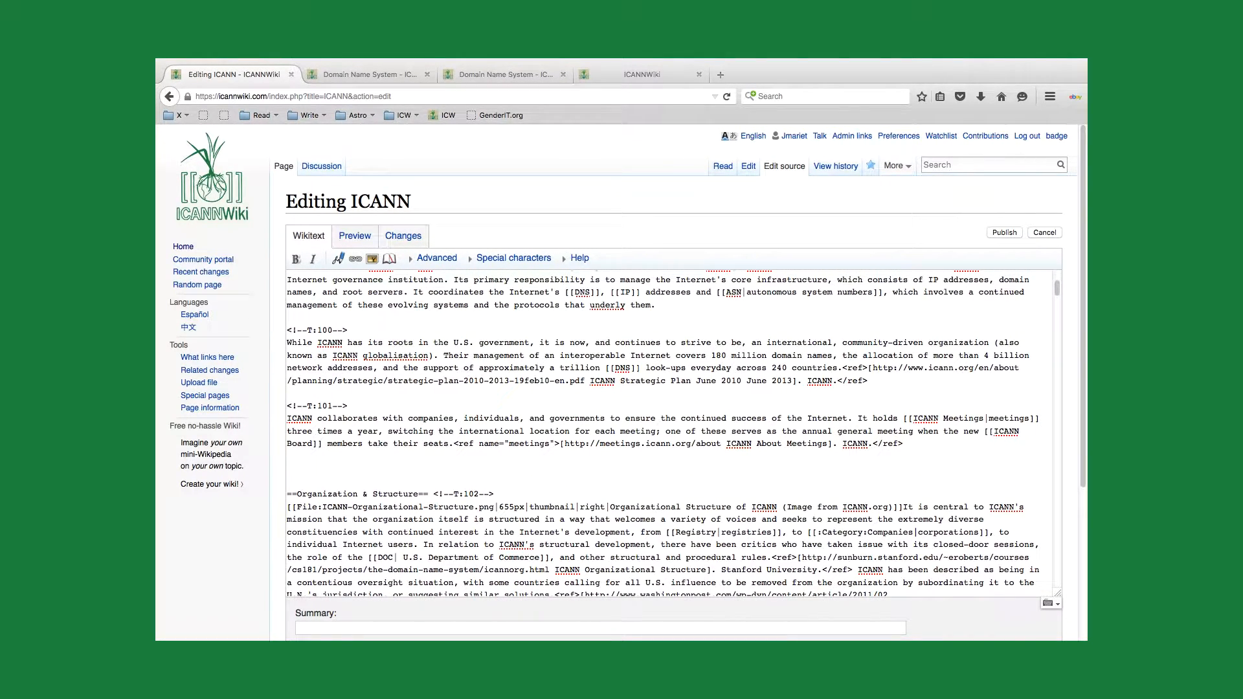
pyautogui.write('ICANN is not concerned with [[encryption]].')
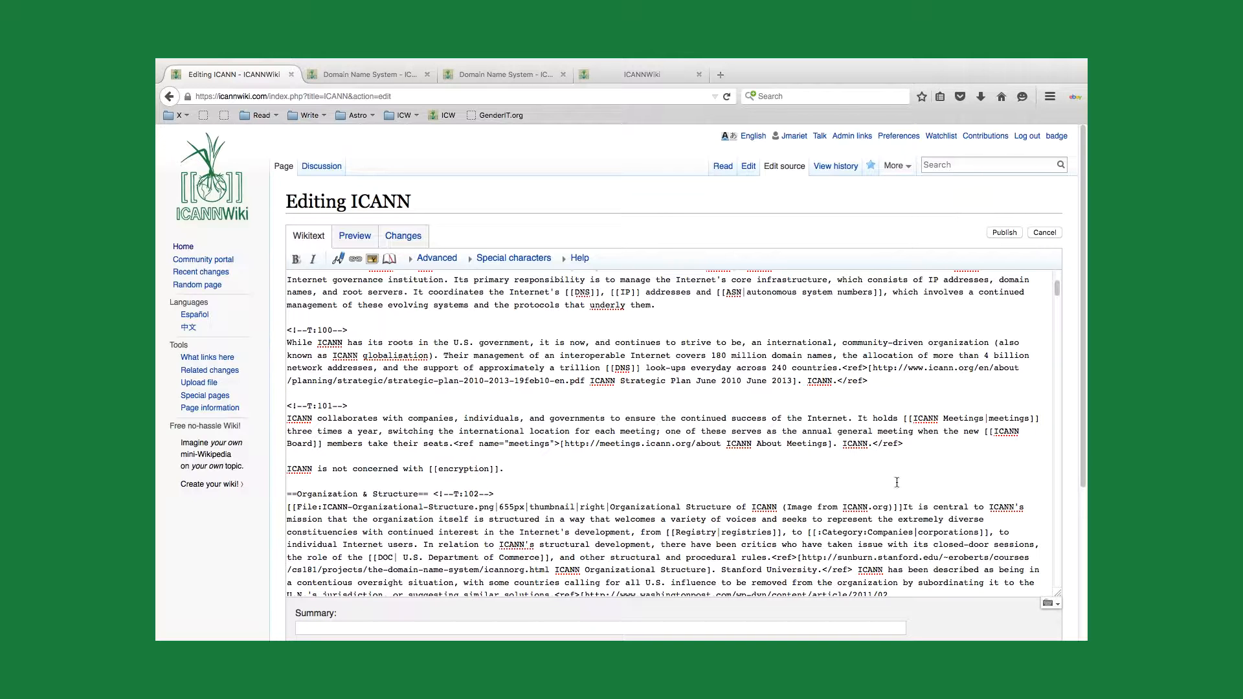
pyautogui.click(354, 241)
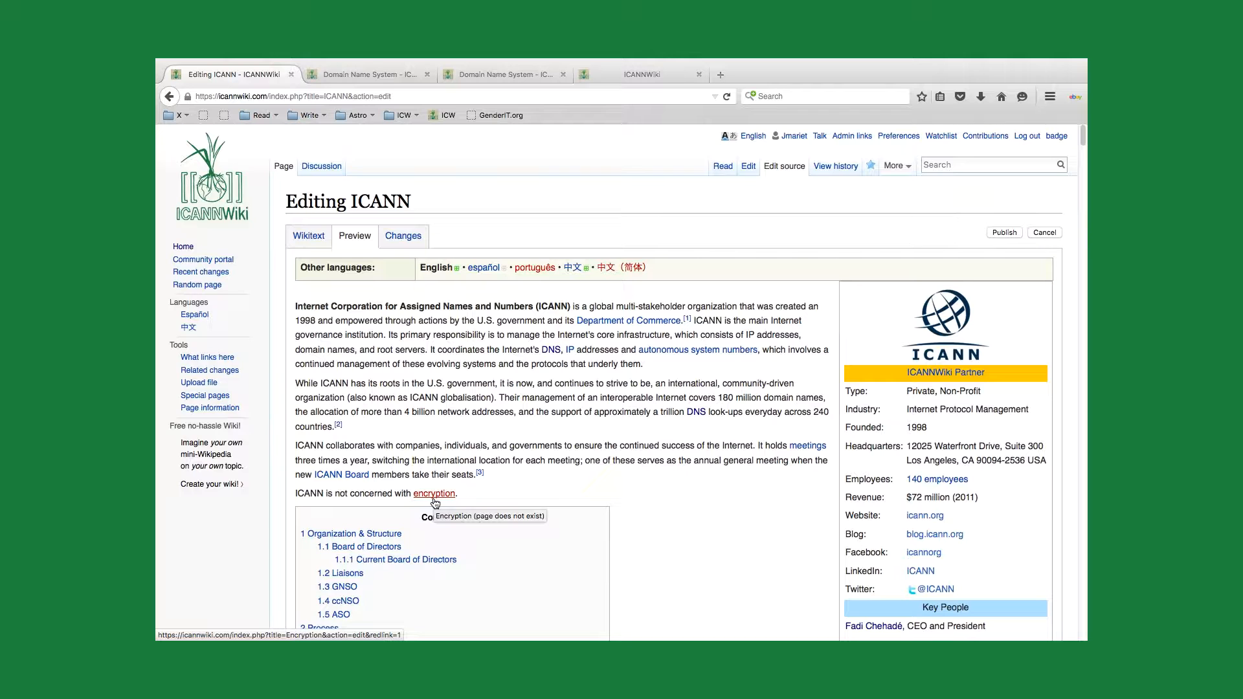
# Step: Return to the wikitext, delete the encryption sentence, and publish the ICANN page
pyautogui.click(308, 237)
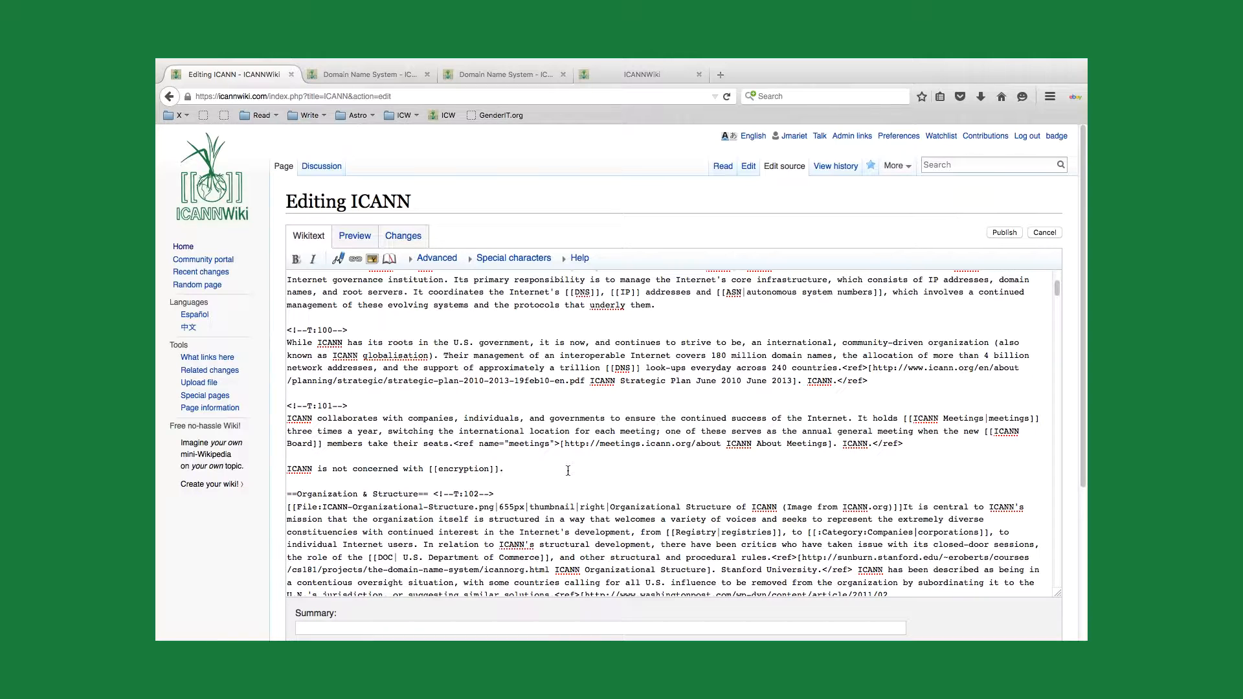
pyautogui.click(535, 467)
pyautogui.press('BackSpace')
pyautogui.press('BackSpace')
pyautogui.press('BackSpace')
pyautogui.press('BackSpace')
pyautogui.press('BackSpace')
pyautogui.press('BackSpace')
pyautogui.press('BackSpace')
pyautogui.press('BackSpace')
pyautogui.press('BackSpace')
pyautogui.press('BackSpace')
pyautogui.press('BackSpace')
pyautogui.press('BackSpace')
pyautogui.press('BackSpace')
pyautogui.press('BackSpace')
pyautogui.press('BackSpace')
pyautogui.press('BackSpace')
pyautogui.press('BackSpace')
pyautogui.press('BackSpace')
pyautogui.press('BackSpace')
pyautogui.press('BackSpace')
pyautogui.press('BackSpace')
pyautogui.press('BackSpace')
pyautogui.press('BackSpace')
pyautogui.press('BackSpace')
pyautogui.press('BackSpace')
pyautogui.press('BackSpace')
pyautogui.press('BackSpace')
pyautogui.press('BackSpace')
pyautogui.press('BackSpace')
pyautogui.press('BackSpace')
pyautogui.press('BackSpace')
pyautogui.press('BackSpace')
pyautogui.press('BackSpace')
pyautogui.press('BackSpace')
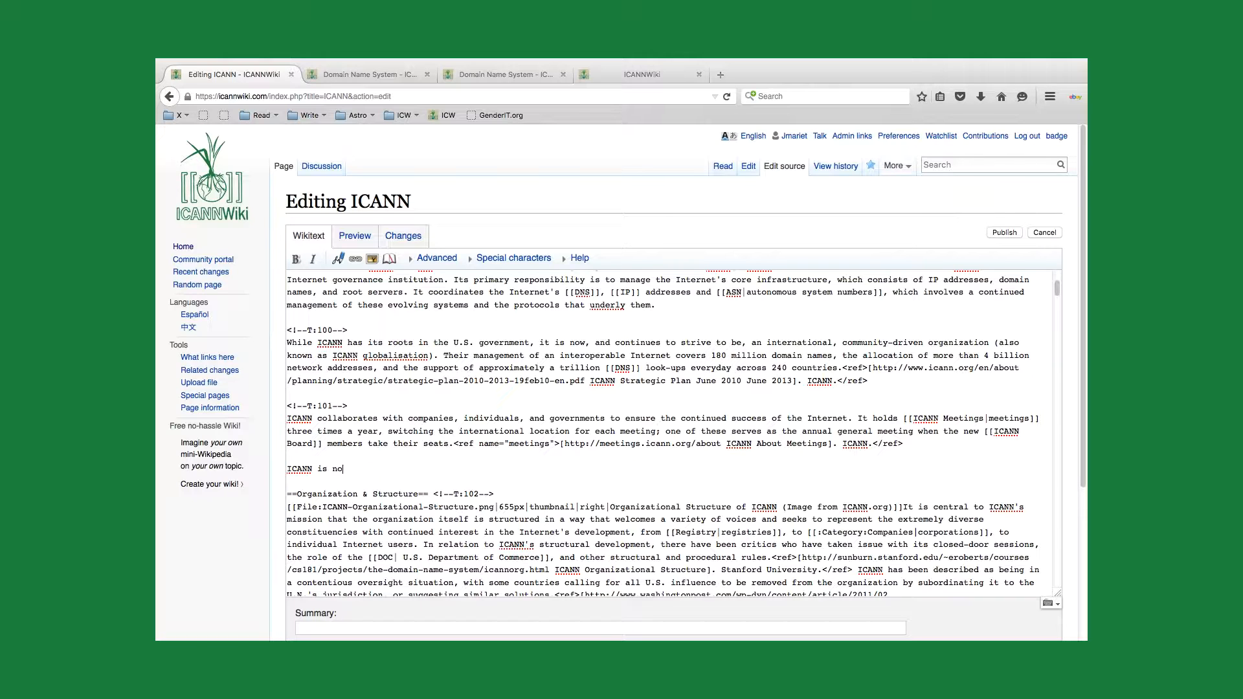
pyautogui.press('BackSpace')
pyautogui.press('BackSpace')
pyautogui.press('BackSpace')
pyautogui.press('BackSpace')
pyautogui.press('BackSpace')
pyautogui.press('BackSpace')
pyautogui.press('BackSpace')
pyautogui.press('BackSpace')
pyautogui.press('BackSpace')
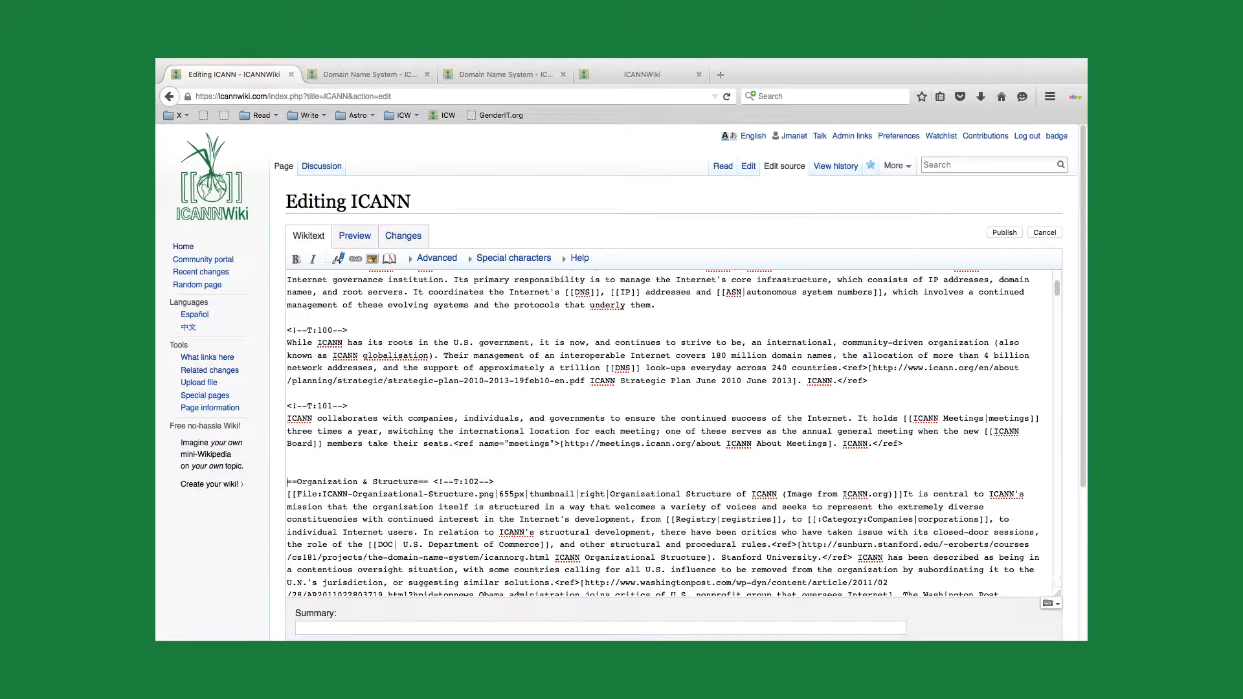
pyautogui.click(1018, 233)
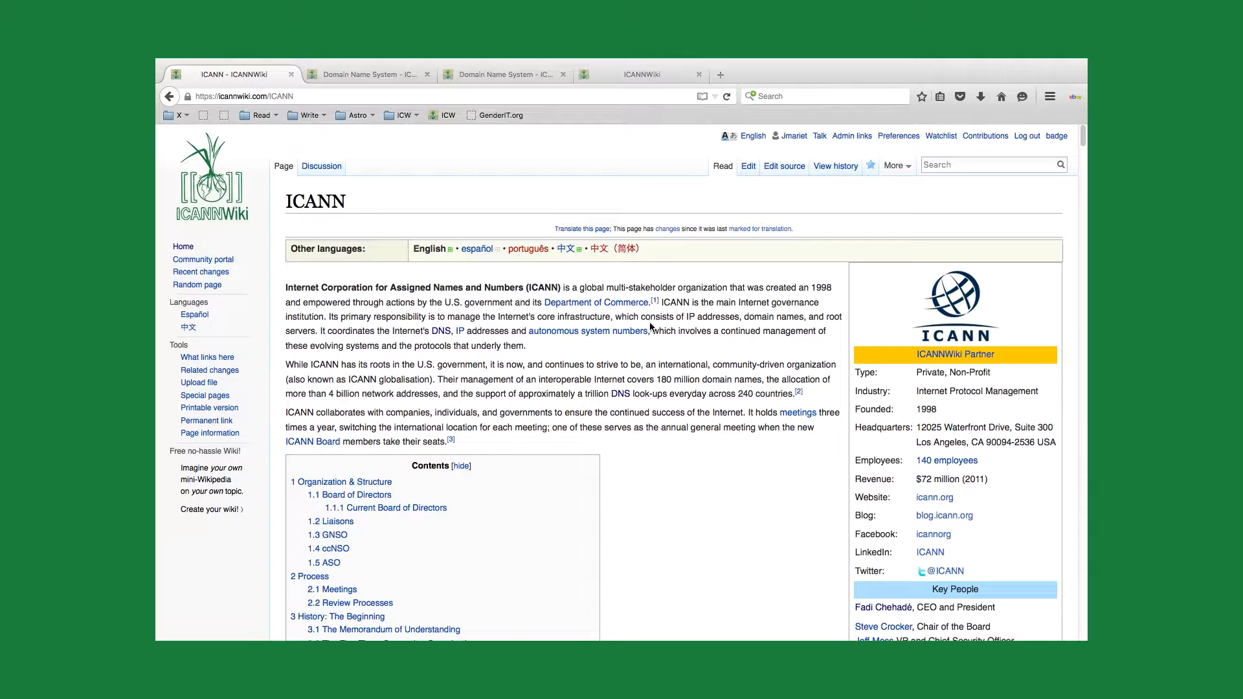
# Step: Find the wiki's Internet article and open its source for editing
pyautogui.click(965, 165)
pyautogui.write('Internet')
pyautogui.click(962, 185)
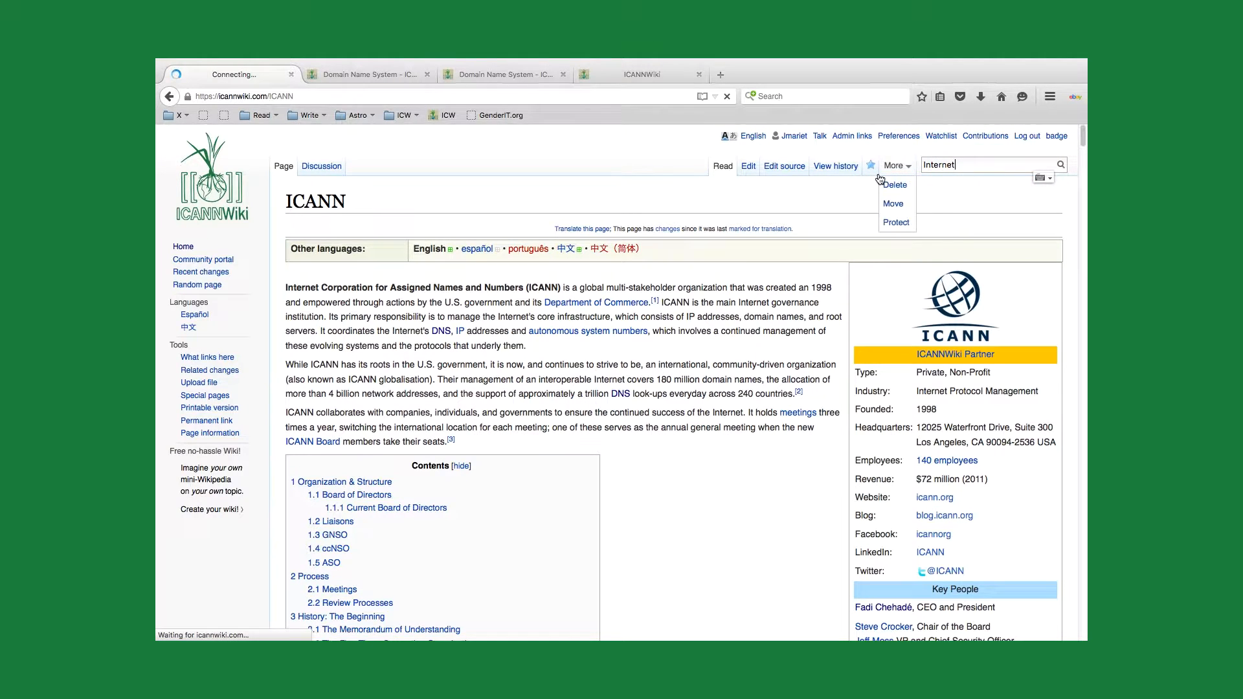
pyautogui.click(786, 167)
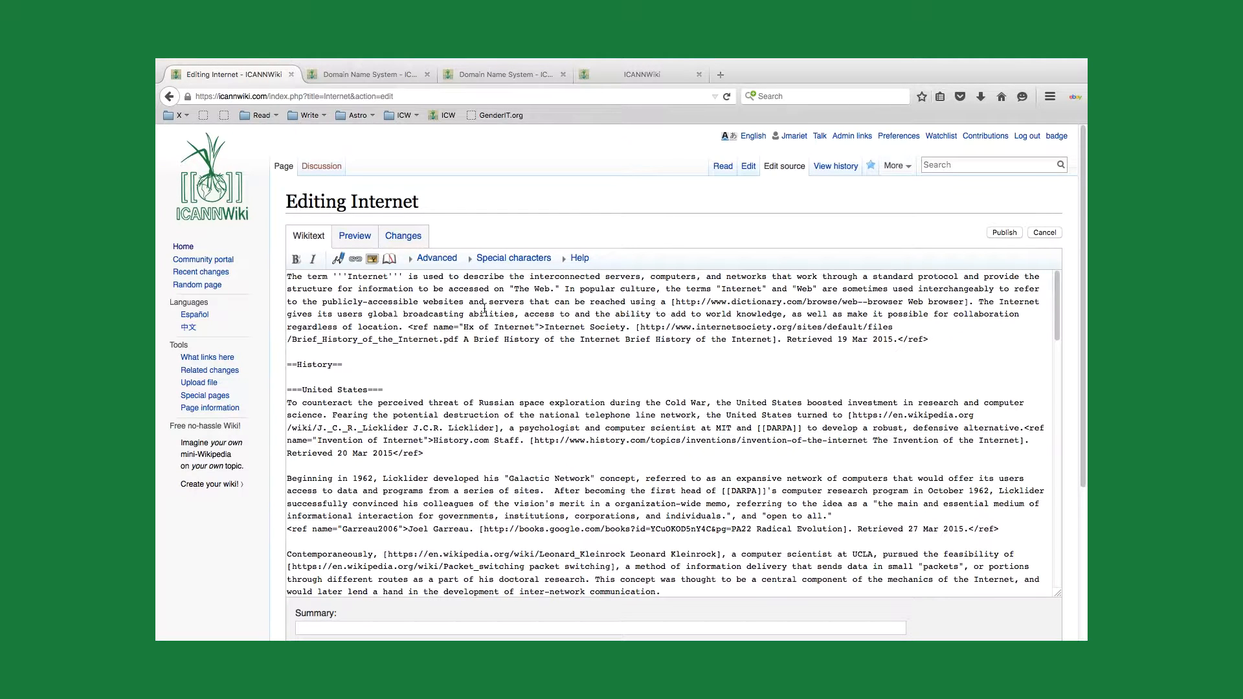
# Step: Strip the dictionary.com external link markup from "Web browser" in the Internet article's first paragraph, keeping the words as plain text
pyautogui.click(432, 311)
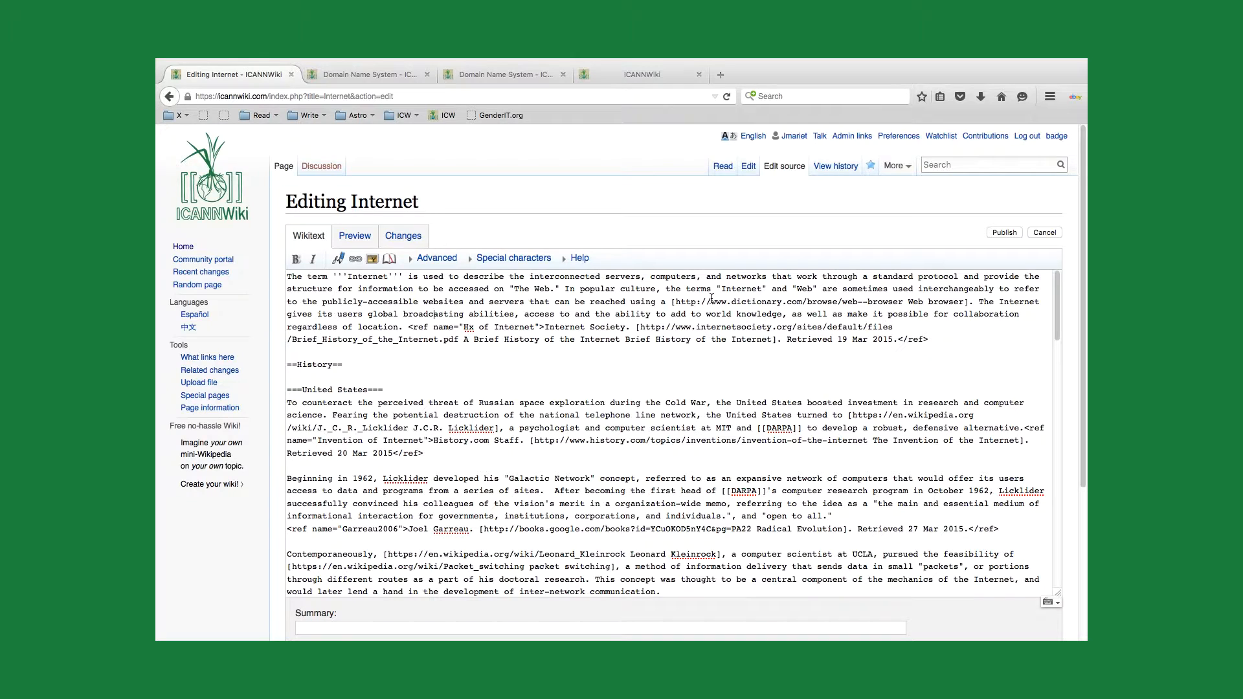
pyautogui.moveTo(671, 302); pyautogui.dragTo(909, 302)
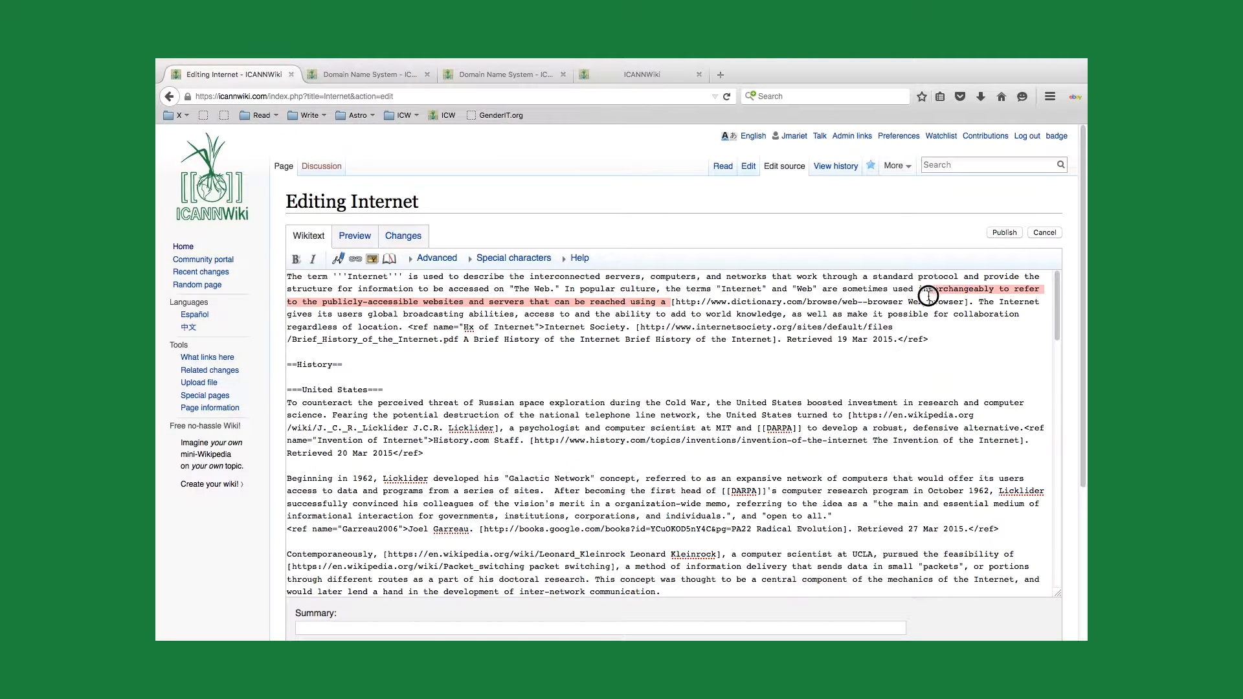
pyautogui.press('BackSpace')
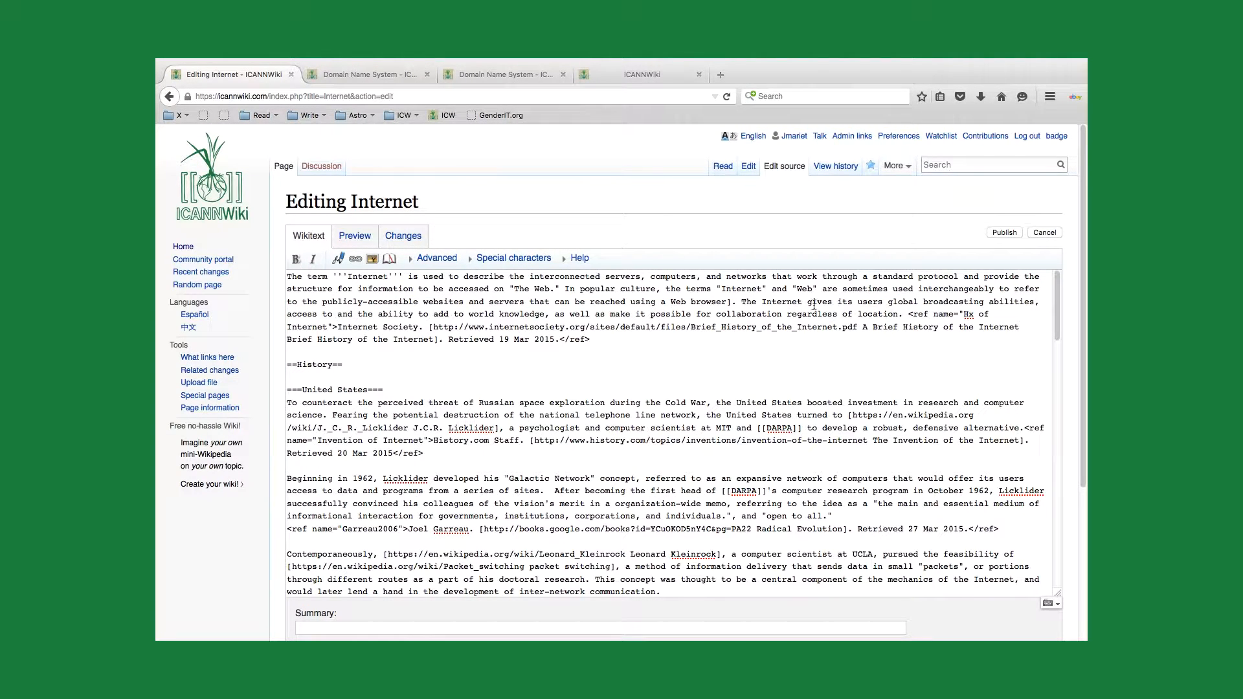
pyautogui.click(730, 301)
pyautogui.press('BackSpace')
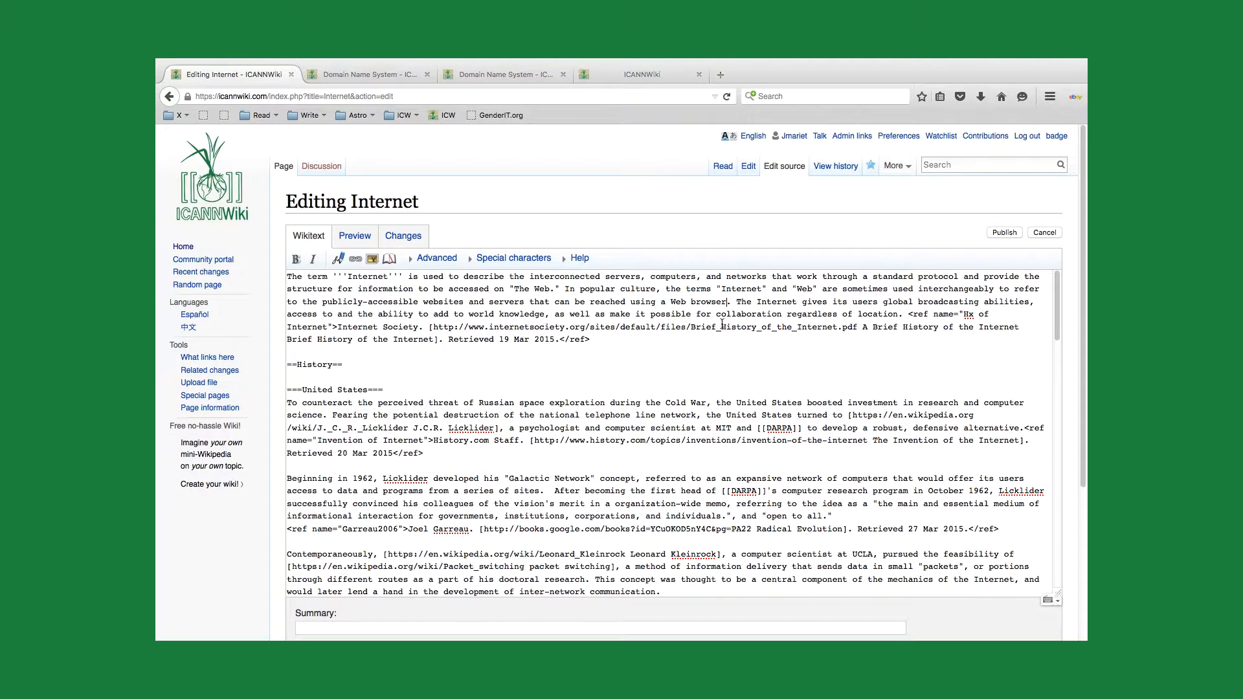
pyautogui.moveTo(671, 302); pyautogui.dragTo(728, 305)
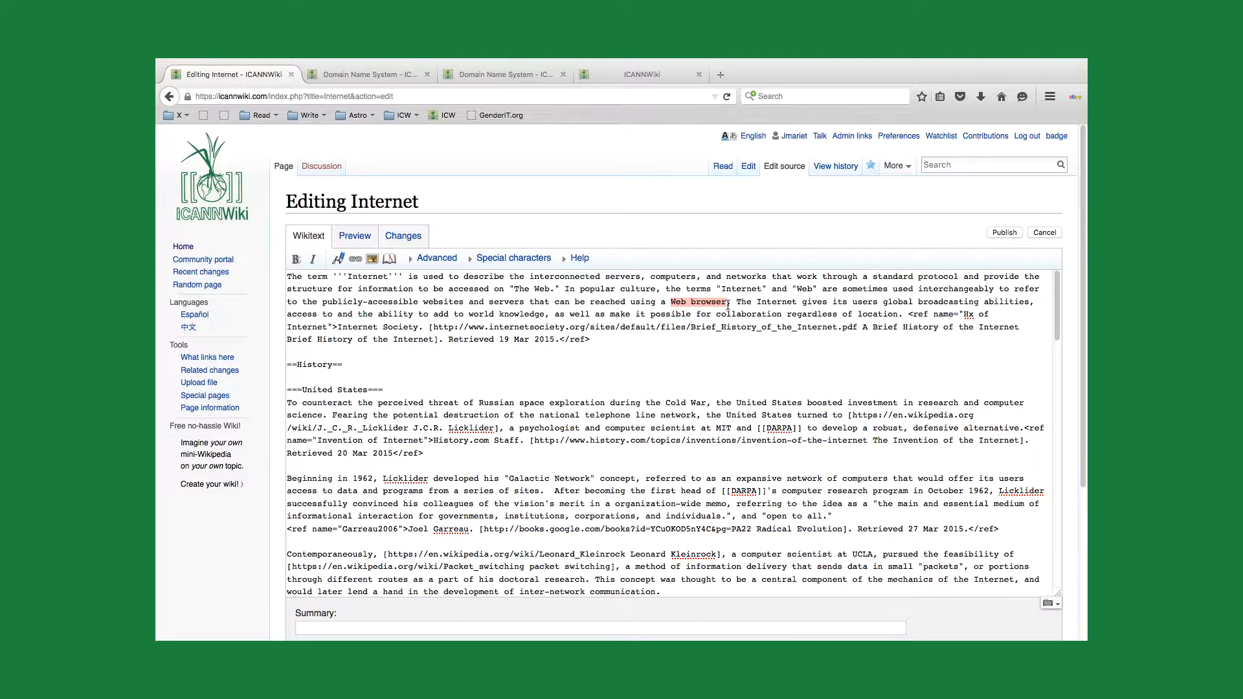
pyautogui.click(728, 303)
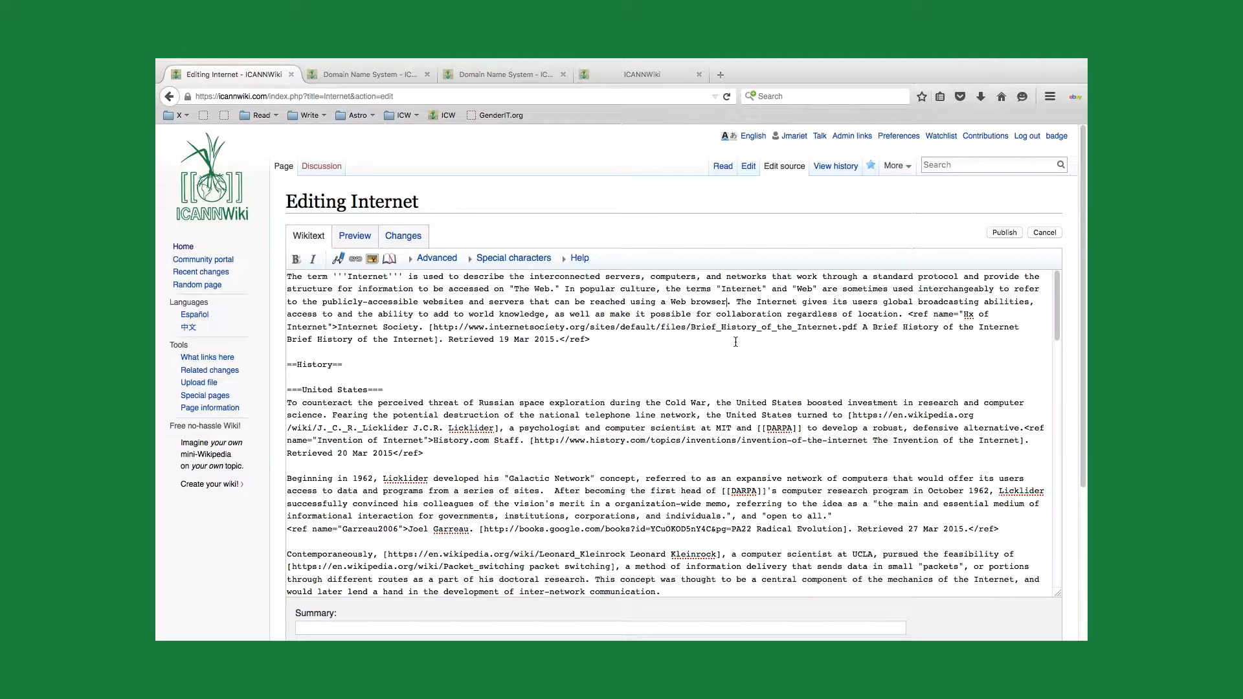
# Step: Search the web for "define web browser" in the ICANNWiki home page's tab and open the Merriam-Webster definition of browser
pyautogui.click(634, 74)
pyautogui.click(568, 96)
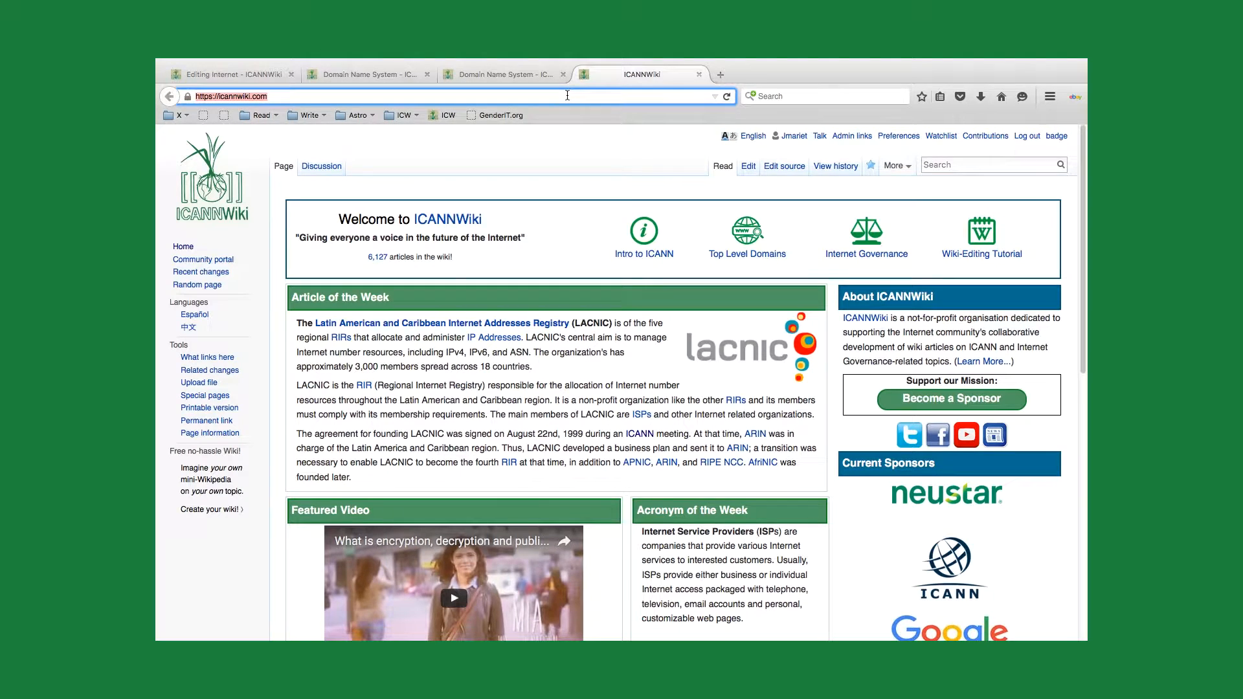
pyautogui.write('def')
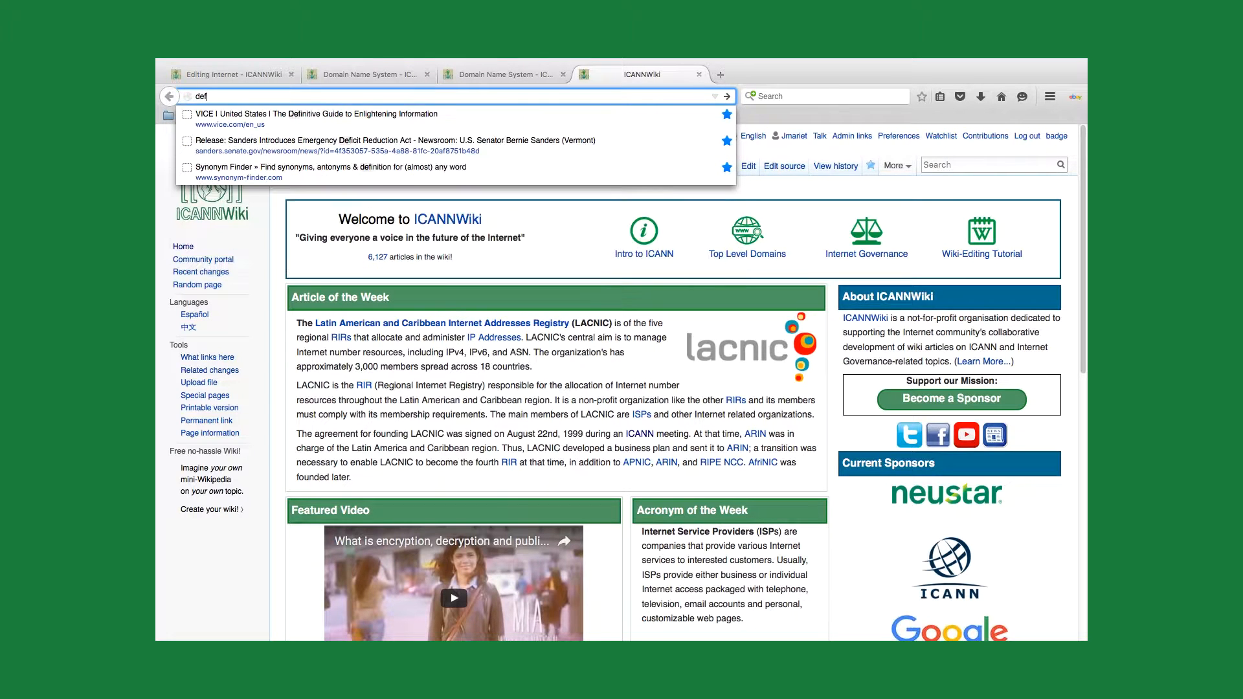
pyautogui.write('ine web browser')
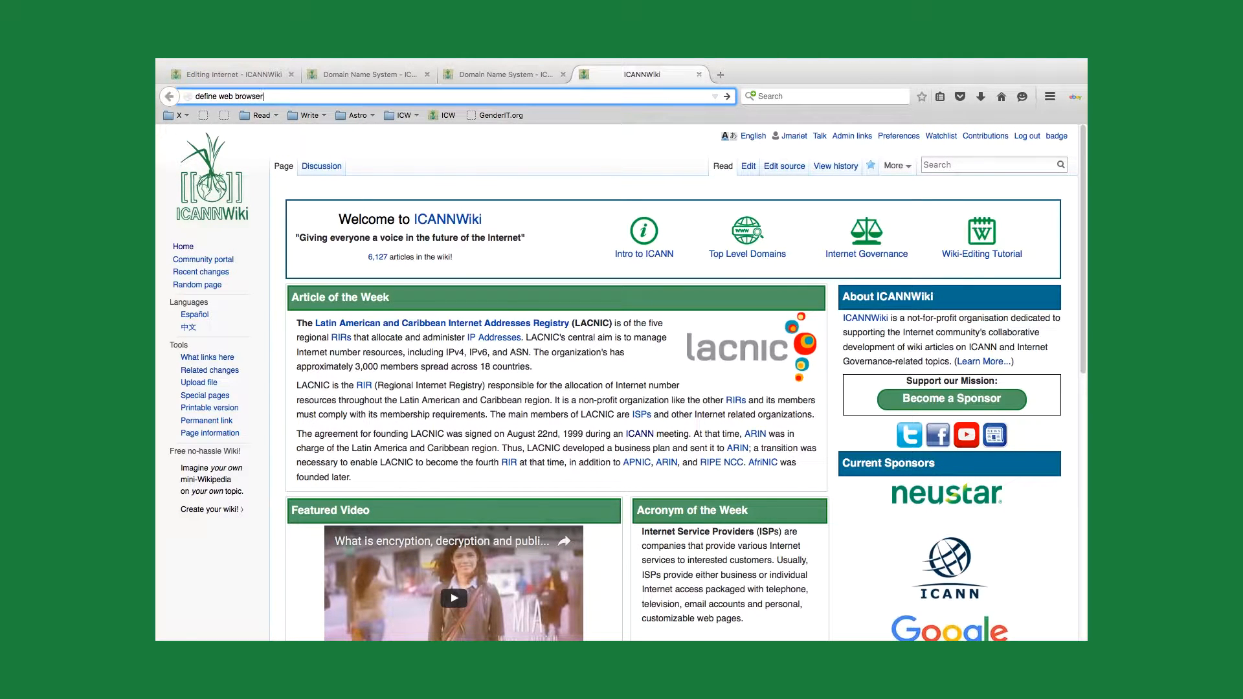
pyautogui.press('Return')
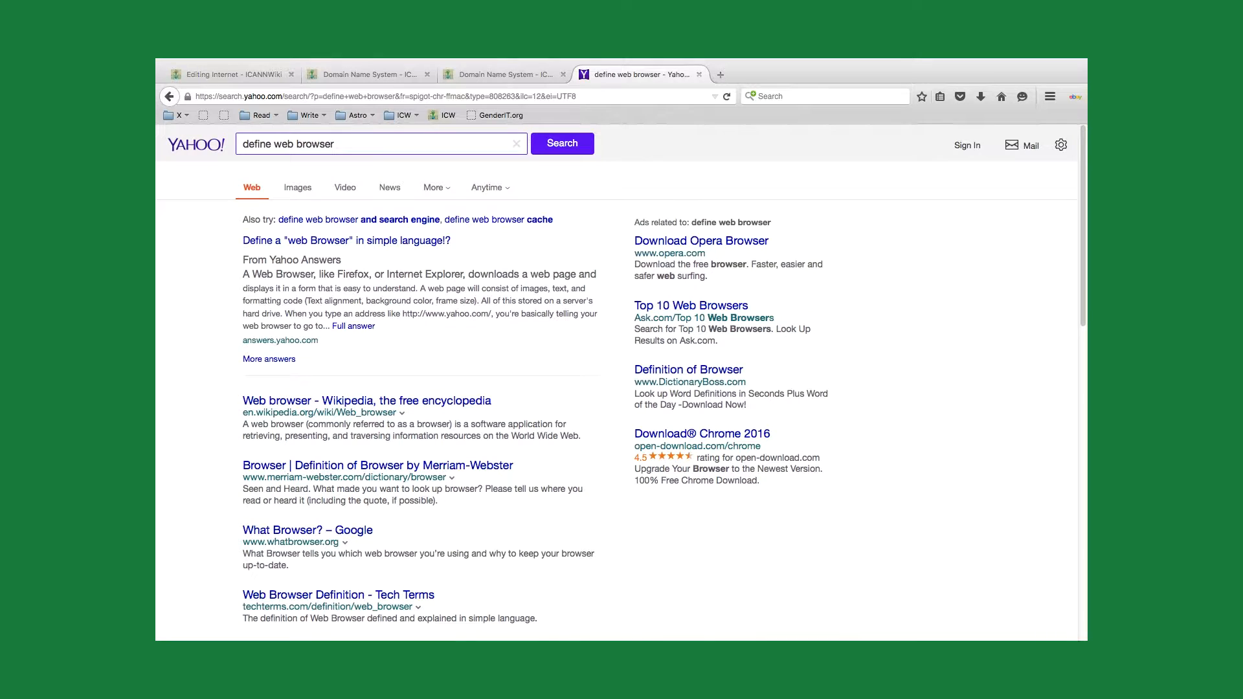
pyautogui.scroll(-3, 433, 415)
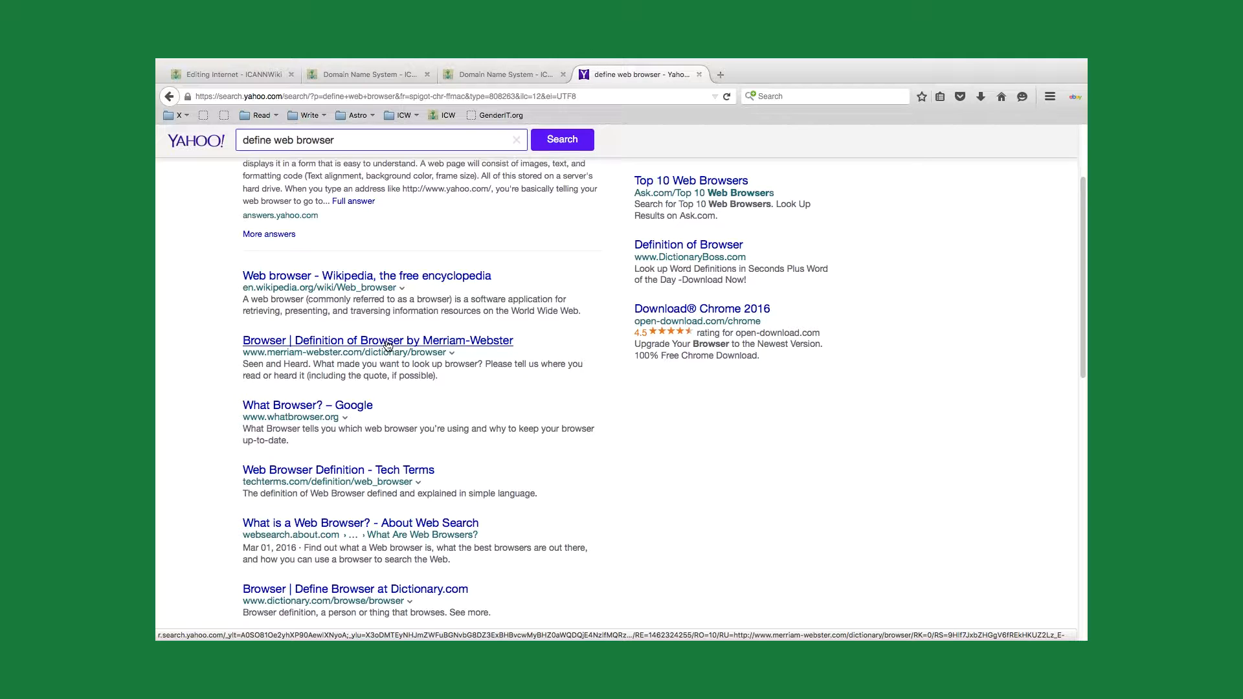
pyautogui.click(387, 343)
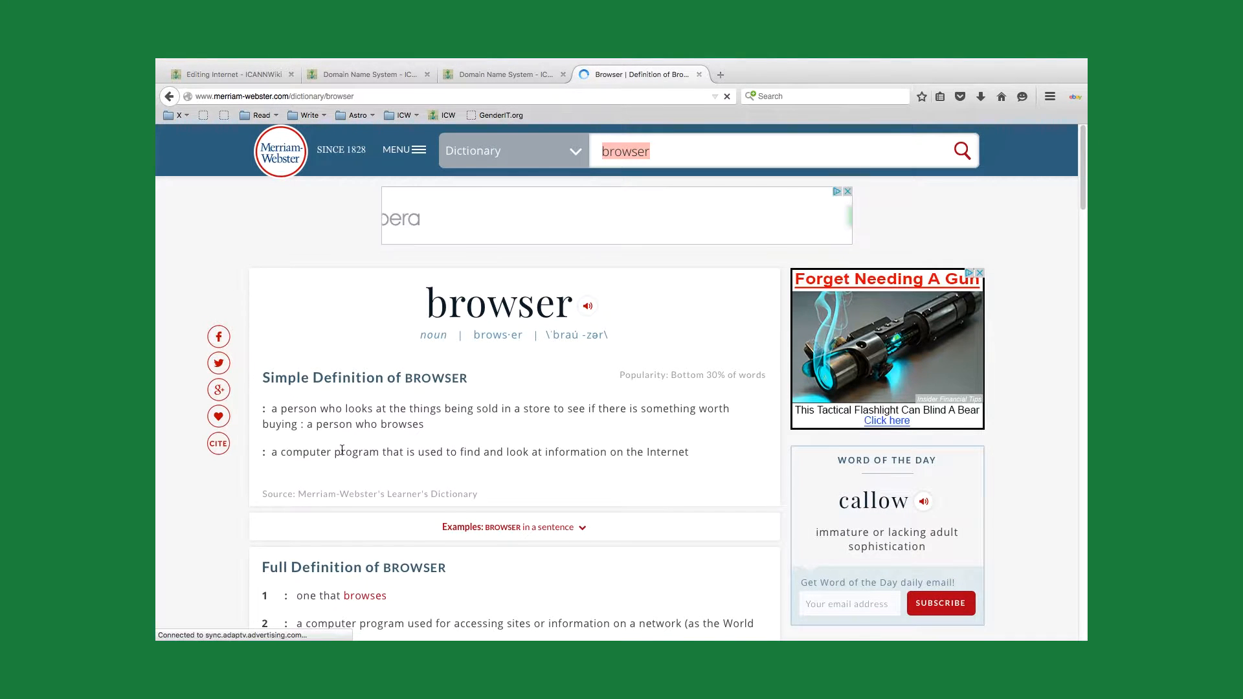
# Step: Check the computer-program sense in Merriam-Webster's simple definition of browser and copy the page's web address
pyautogui.scroll(-1, 342, 449)
pyautogui.moveTo(271, 412); pyautogui.dragTo(690, 422)
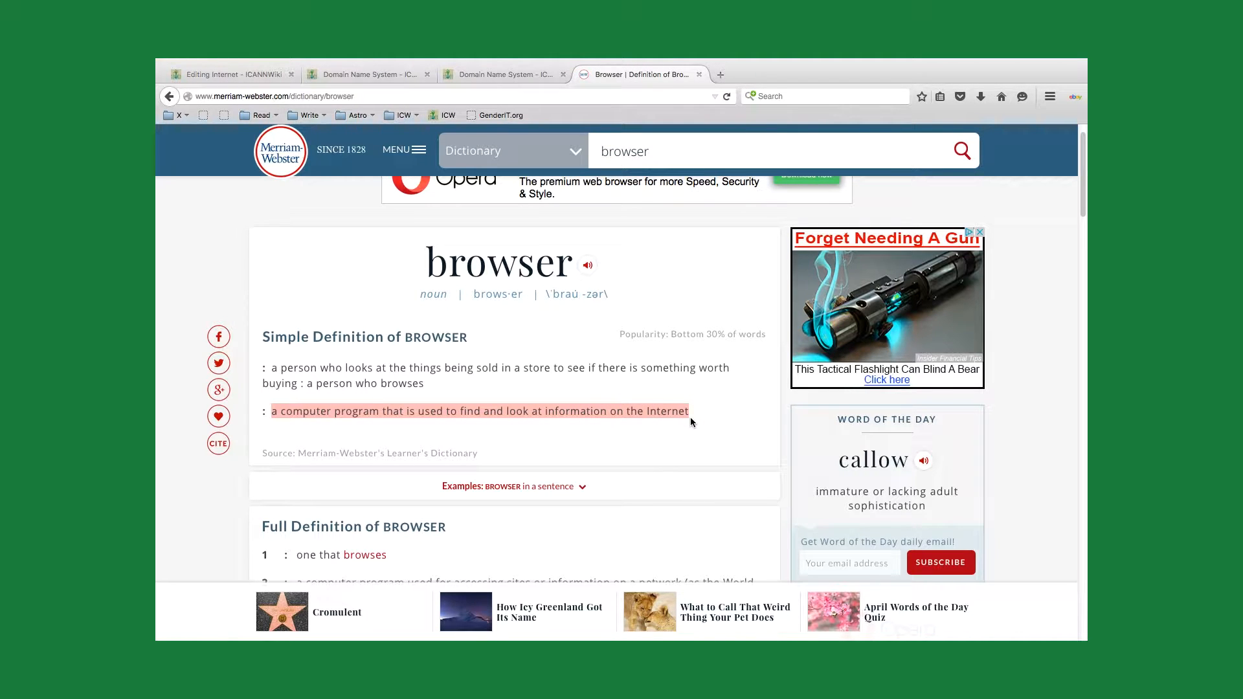
pyautogui.click(577, 391)
pyautogui.scroll(1, 577, 390)
pyautogui.click(319, 95)
pyautogui.press('super+c')
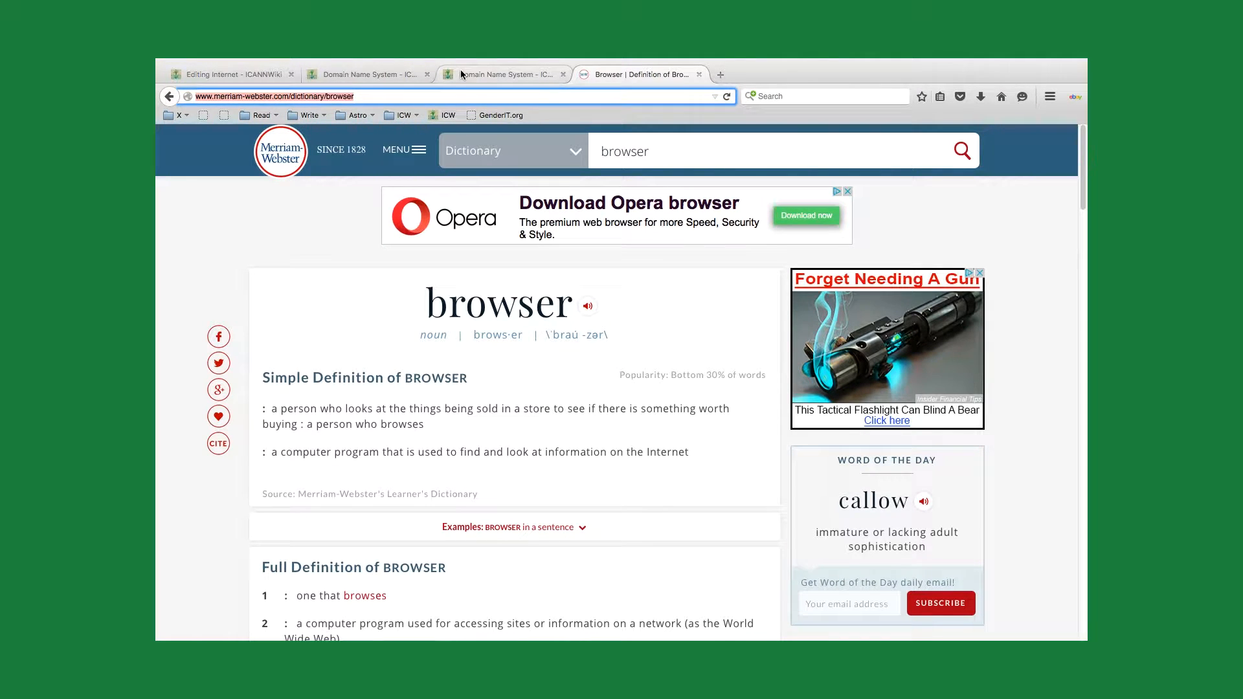
pyautogui.click(246, 75)
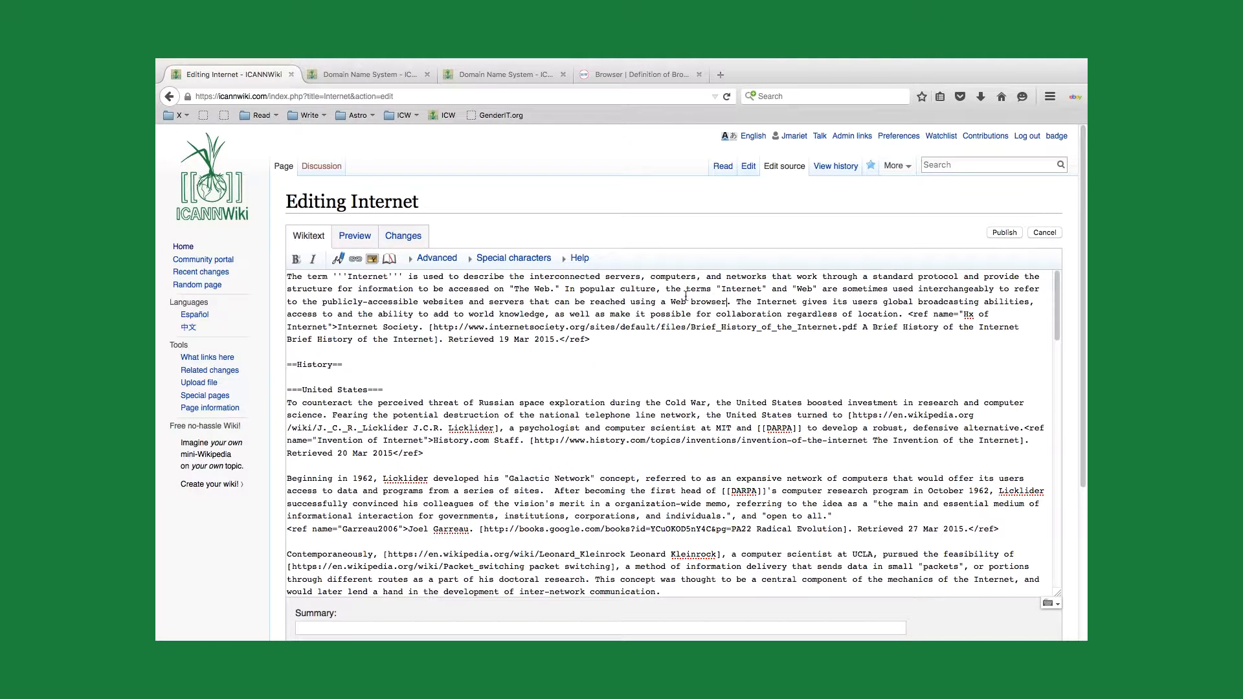
pyautogui.moveTo(670, 302); pyautogui.dragTo(725, 301)
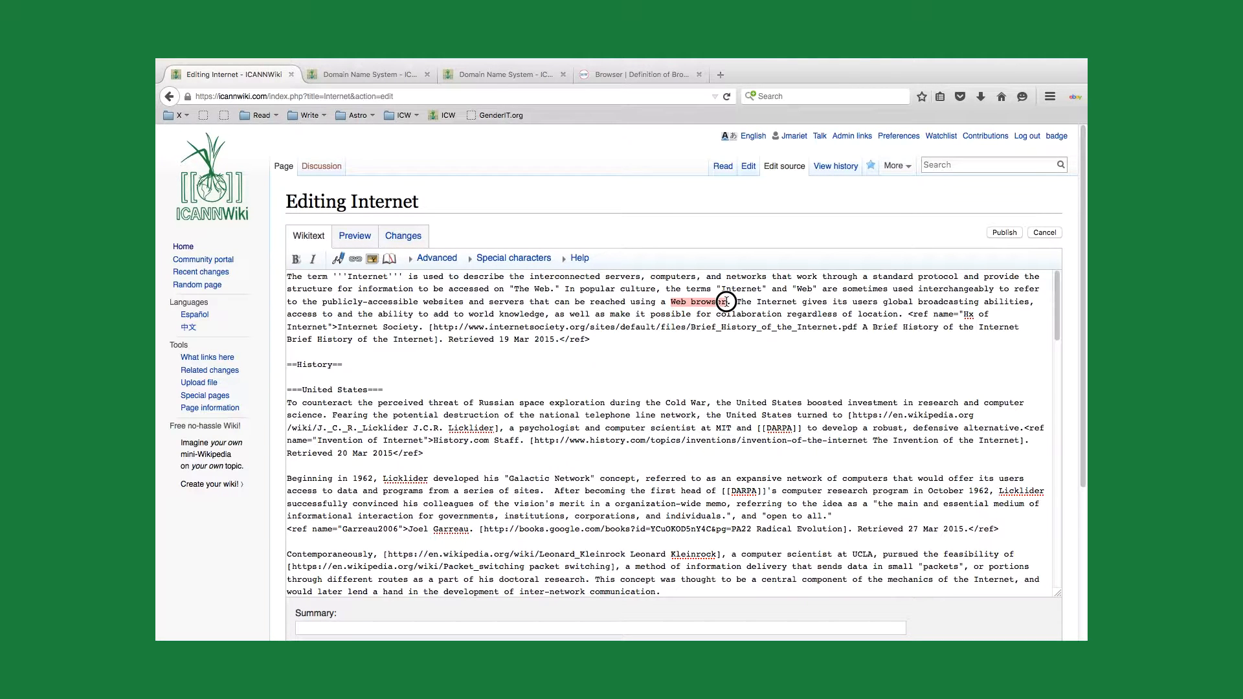
pyautogui.click(670, 302)
pyautogui.write('[')
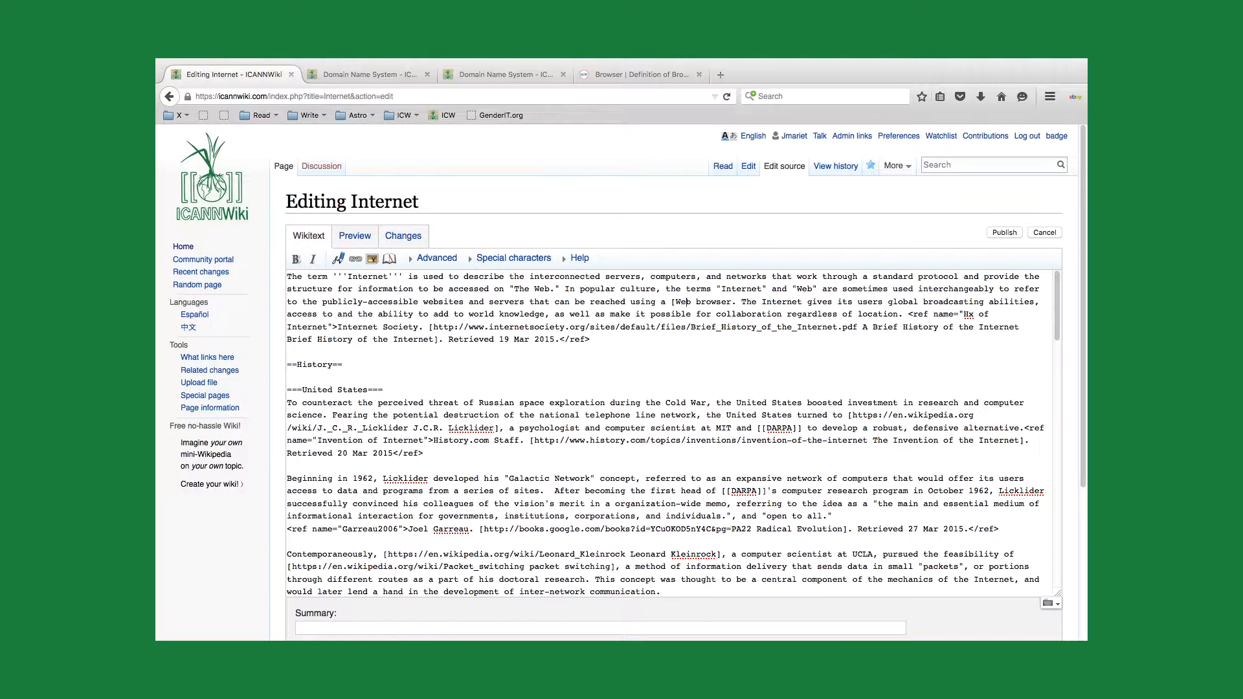
pyautogui.write(']')
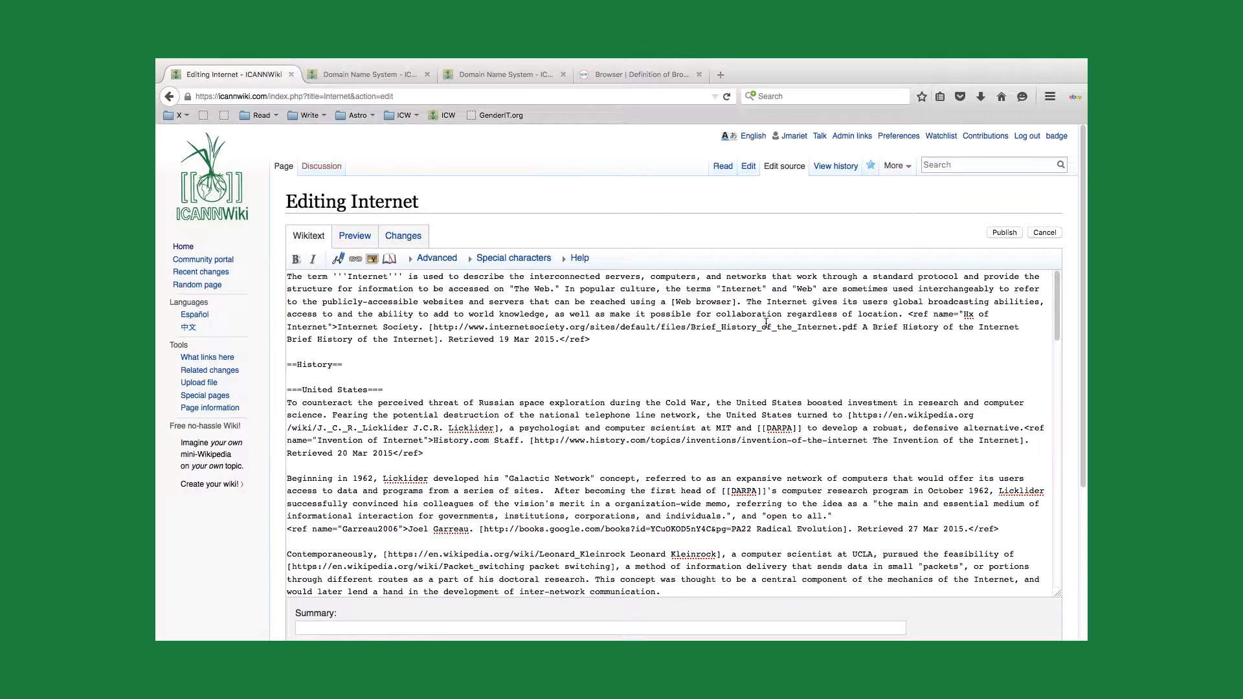
pyautogui.press('super+v')
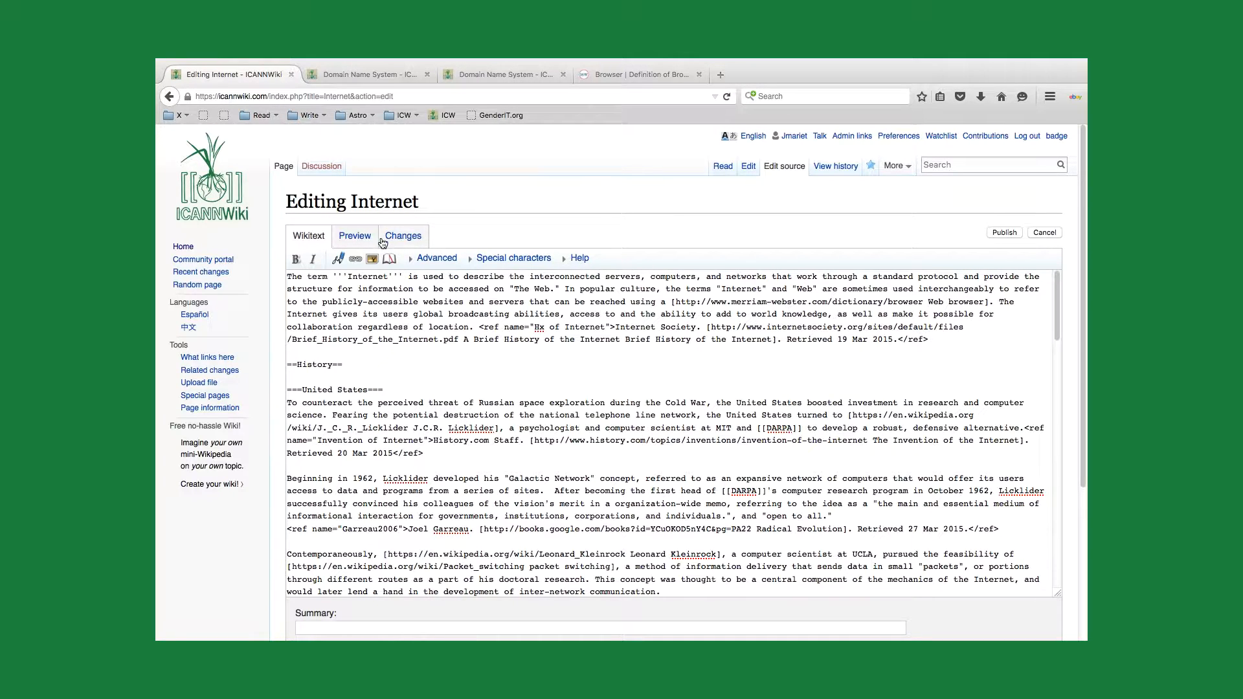
pyautogui.click(355, 237)
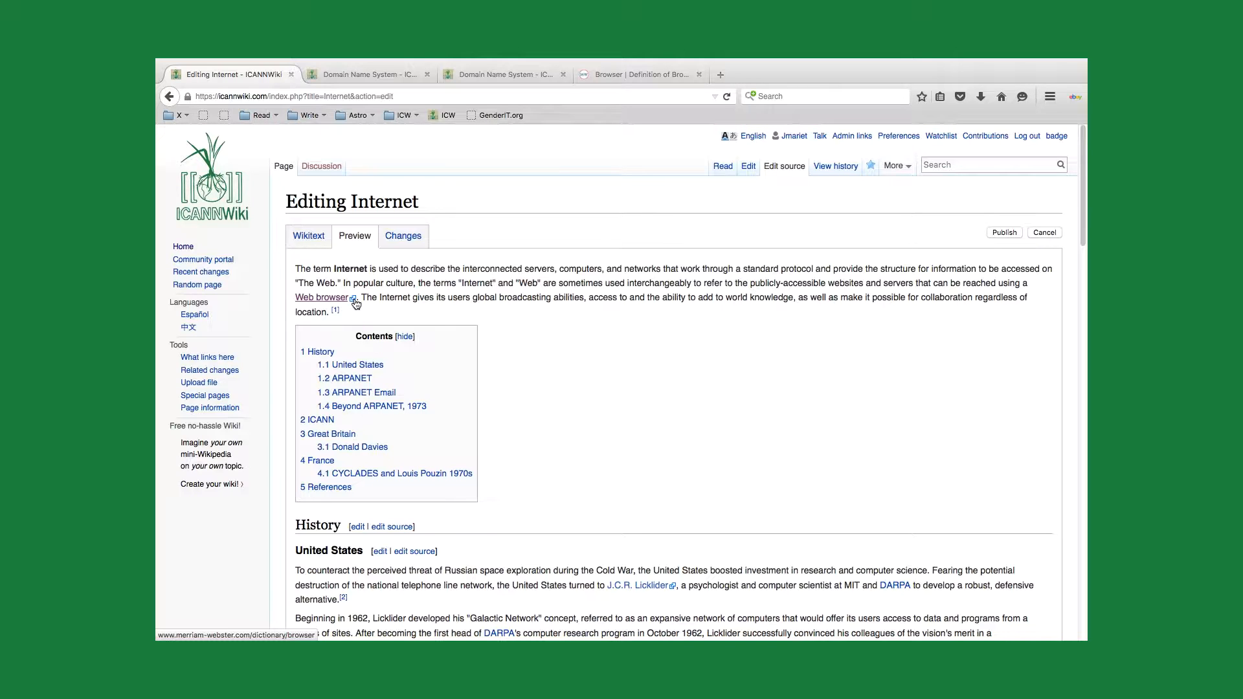
# Step: Return to the wikitext and examine the double-bracket internal link to DARPA in the United States section
pyautogui.click(308, 236)
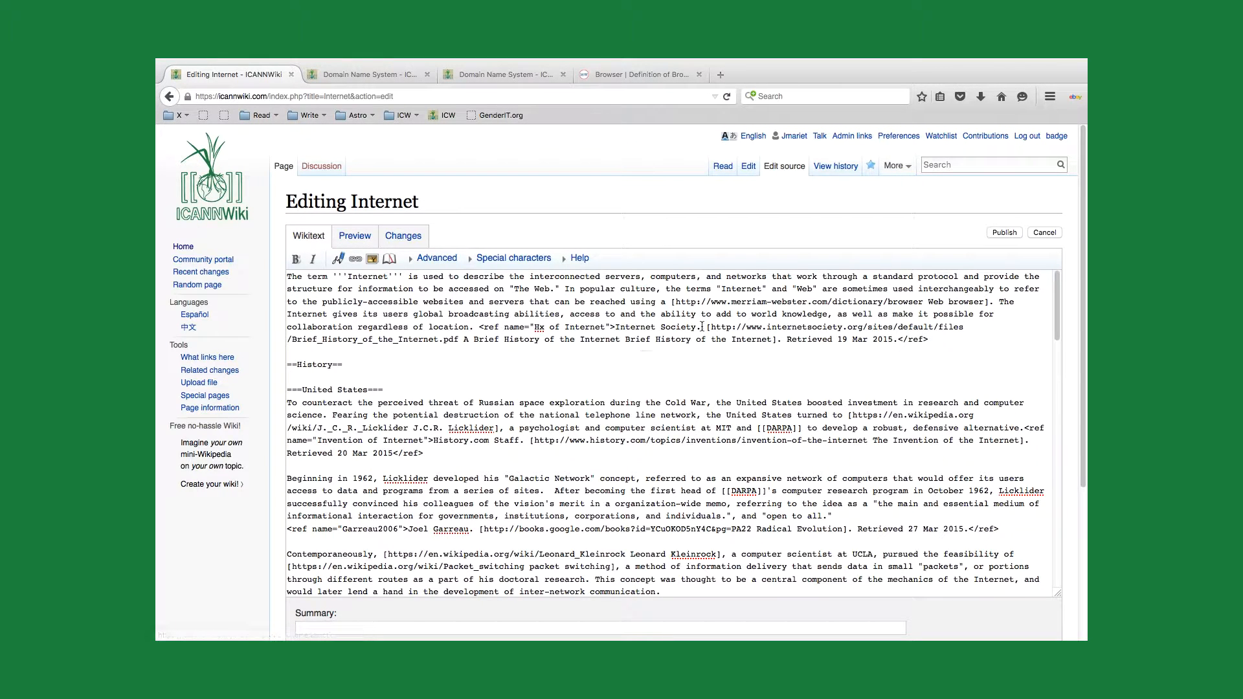
pyautogui.scroll(-3, 737, 429)
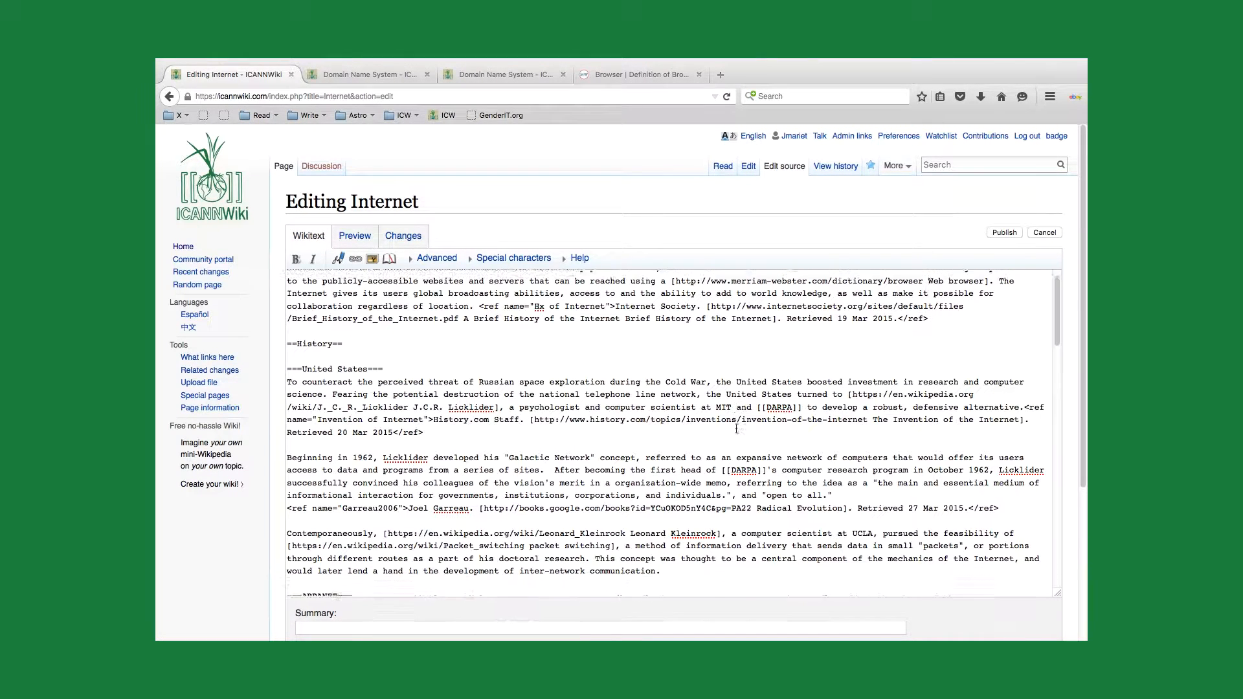
pyautogui.click(766, 388)
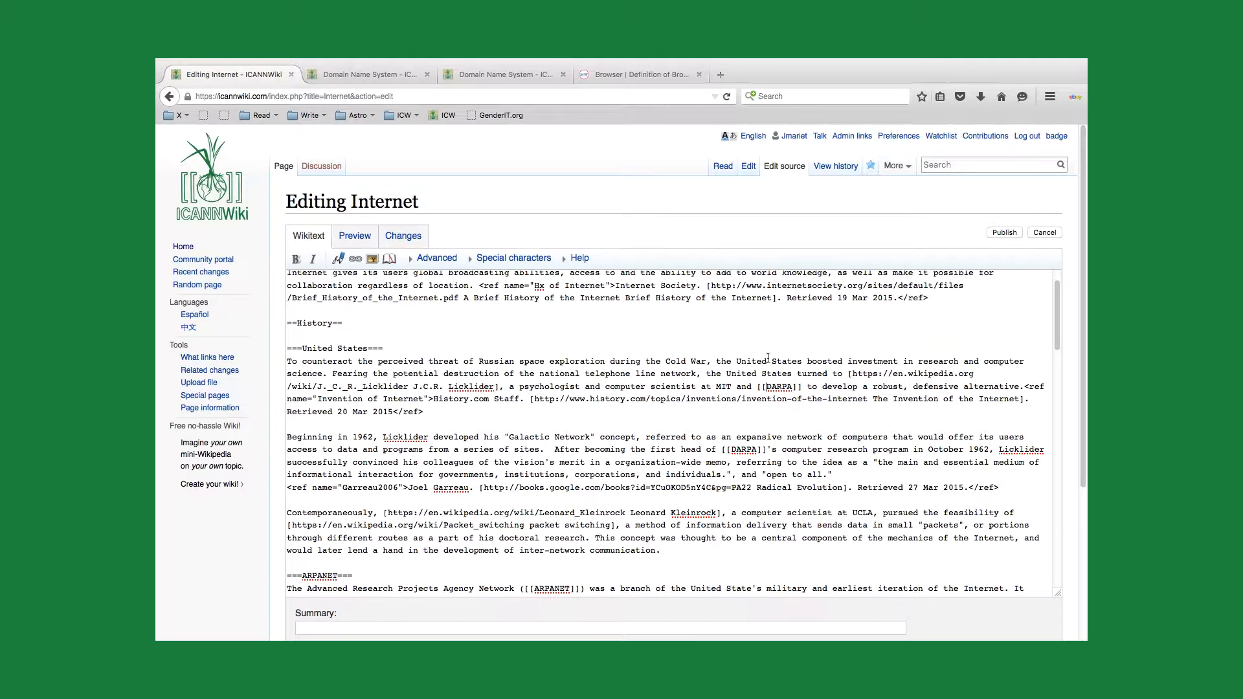
pyautogui.click(763, 387)
pyautogui.scroll(1, 731, 332)
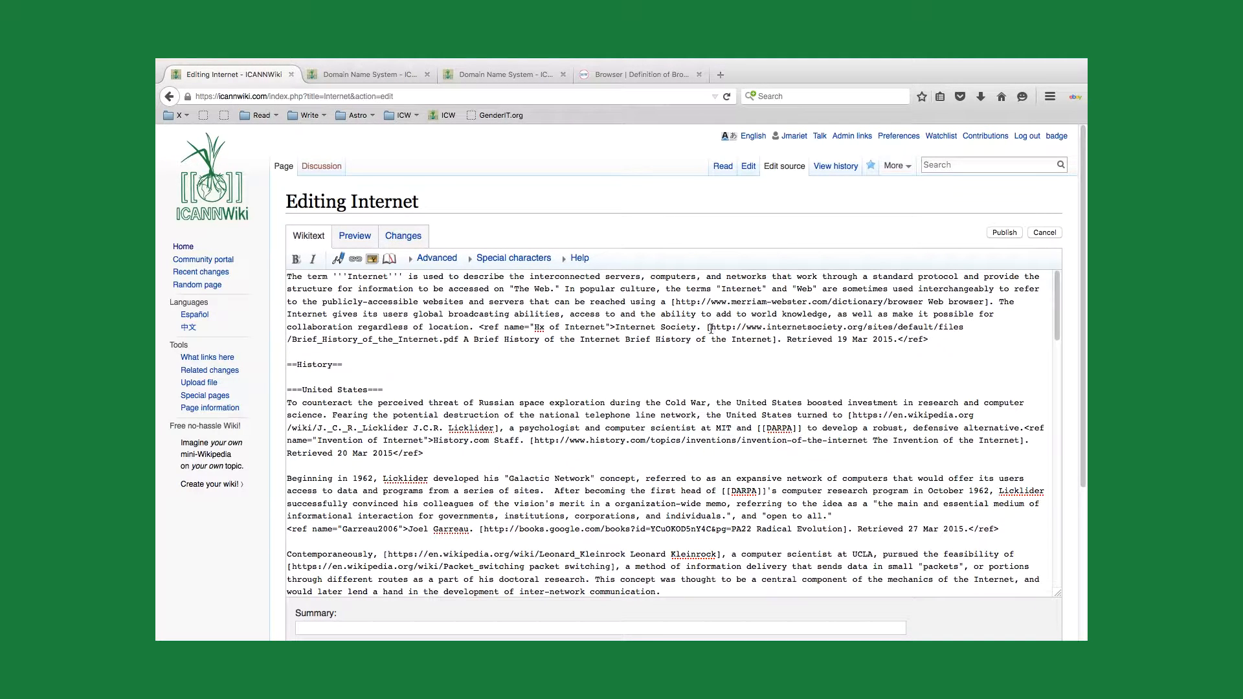
# Step: Examine the parts of the "Web browser" external link in the first paragraph: opening bracket, web address, display text and closing bracket
pyautogui.click(675, 302)
pyautogui.moveTo(676, 301); pyautogui.dragTo(920, 303)
pyautogui.click(939, 301)
pyautogui.moveTo(930, 302); pyautogui.dragTo(989, 300)
pyautogui.click(992, 302)
pyautogui.write('.')
pyautogui.moveTo(845, 59)
pyautogui.click(847, 65)
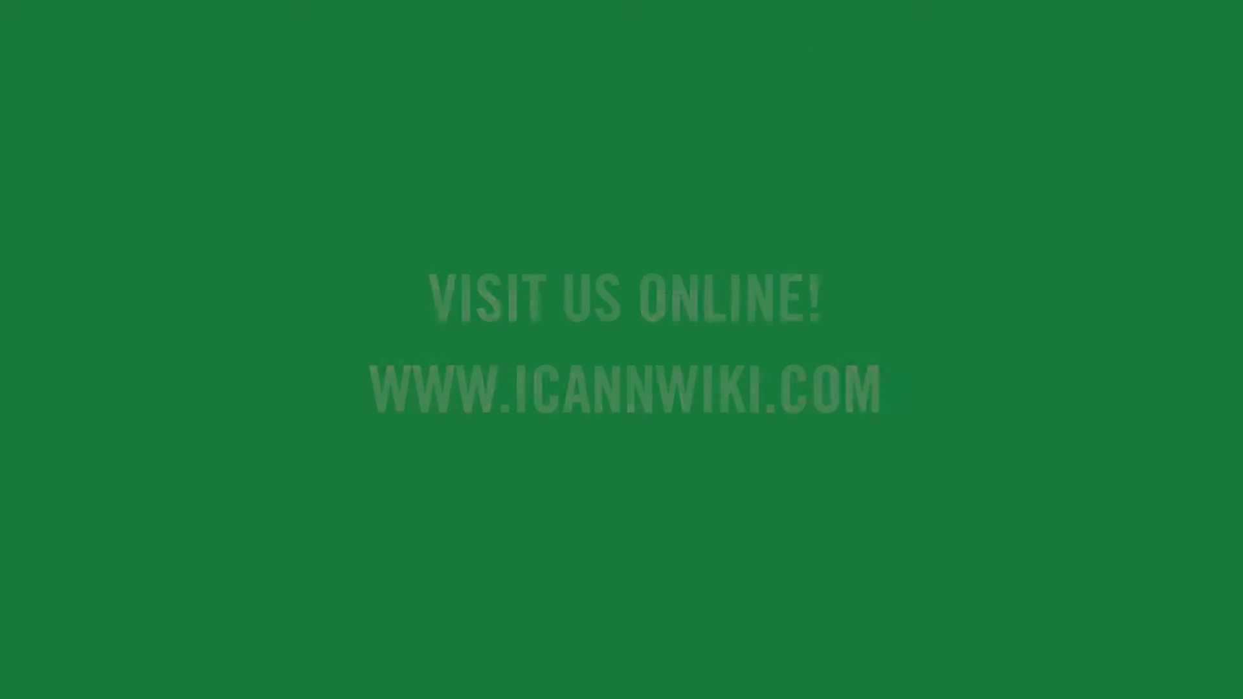